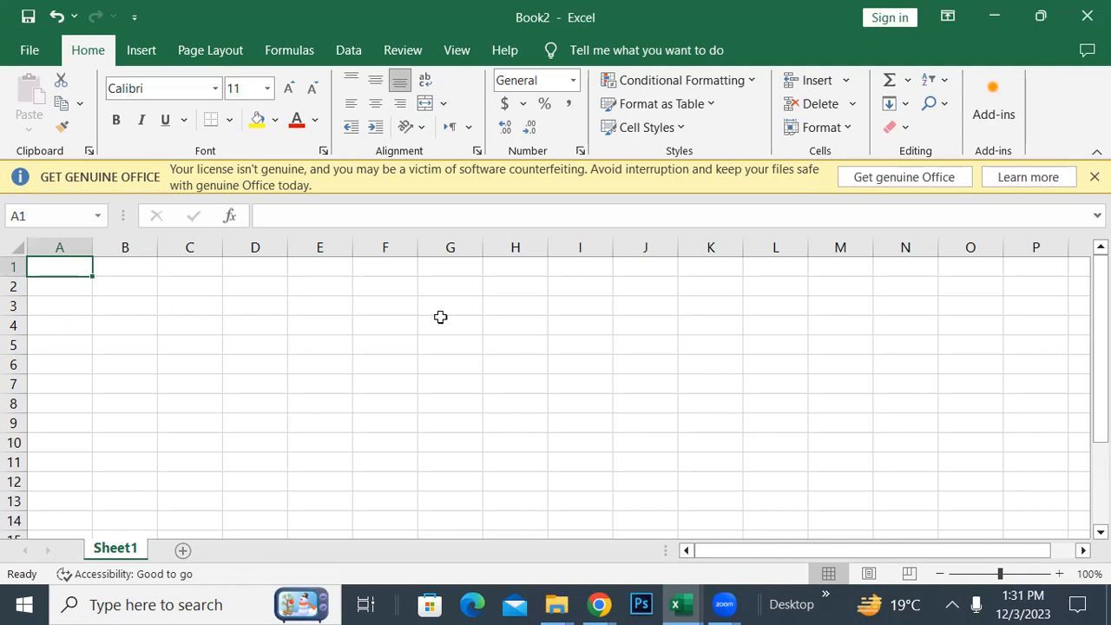
type("+")
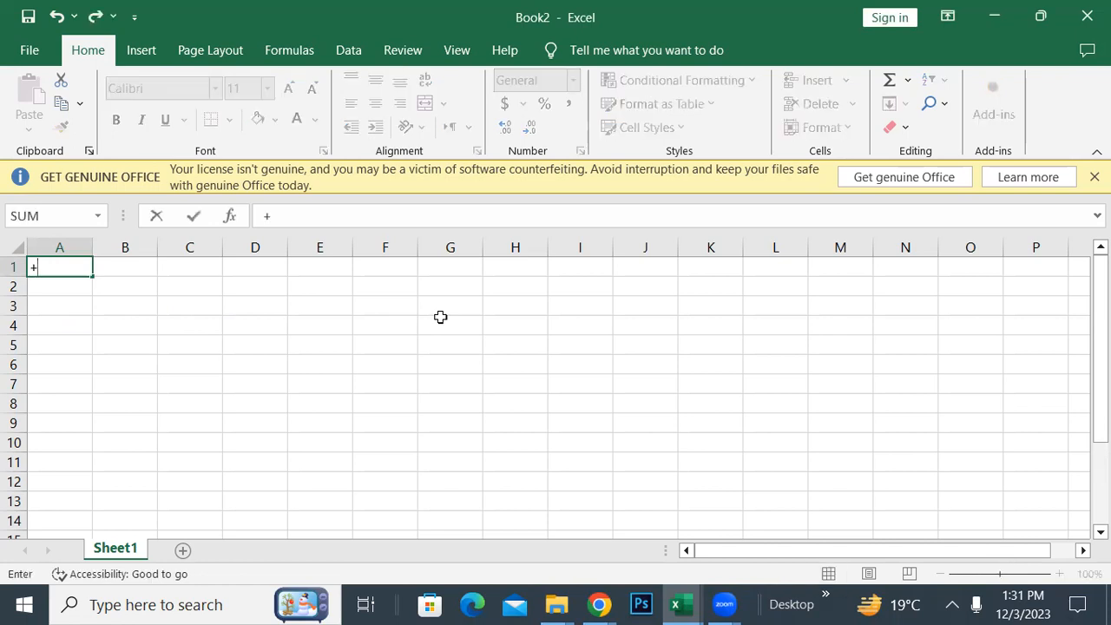
type("-*/")
key("BackSpace")
key("BackSpace")
key("BackSpace")
key("BackSpace")
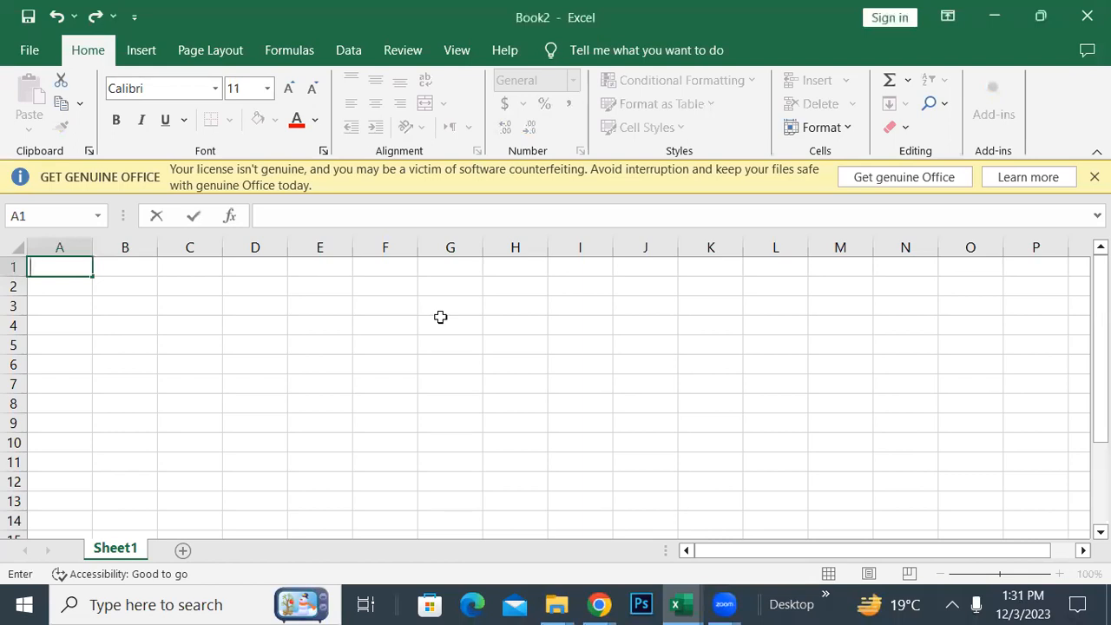
Enter the numbers 67, 98, 98, 76, 65 and 54 across cells F5 to K5.
left_click(397, 345)
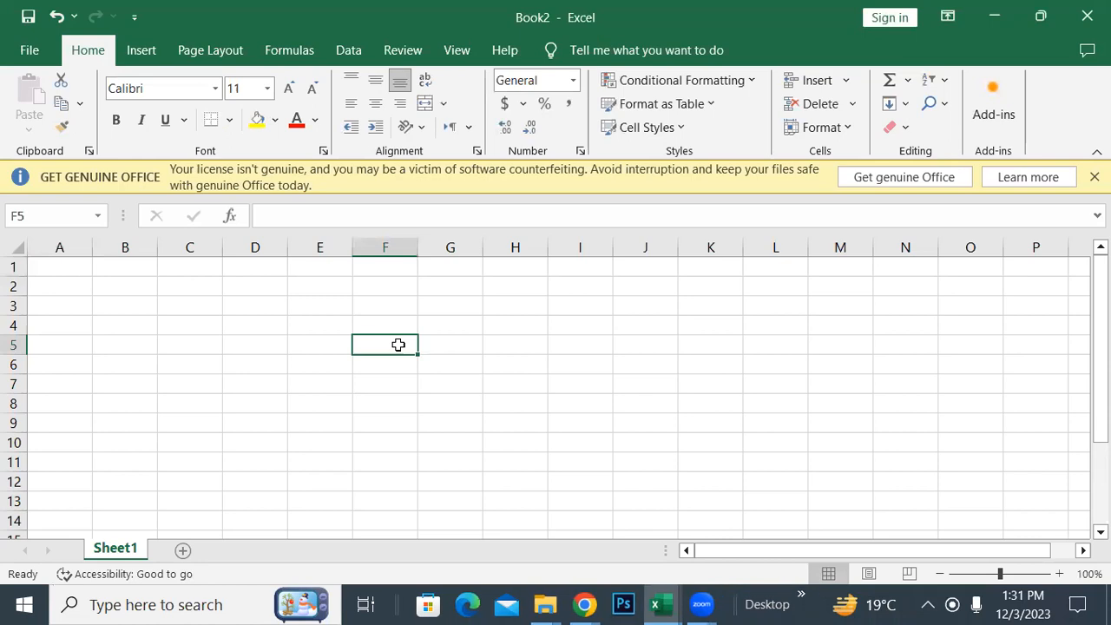
type("67")
key("Tab")
type("98")
key("Tab")
type("98")
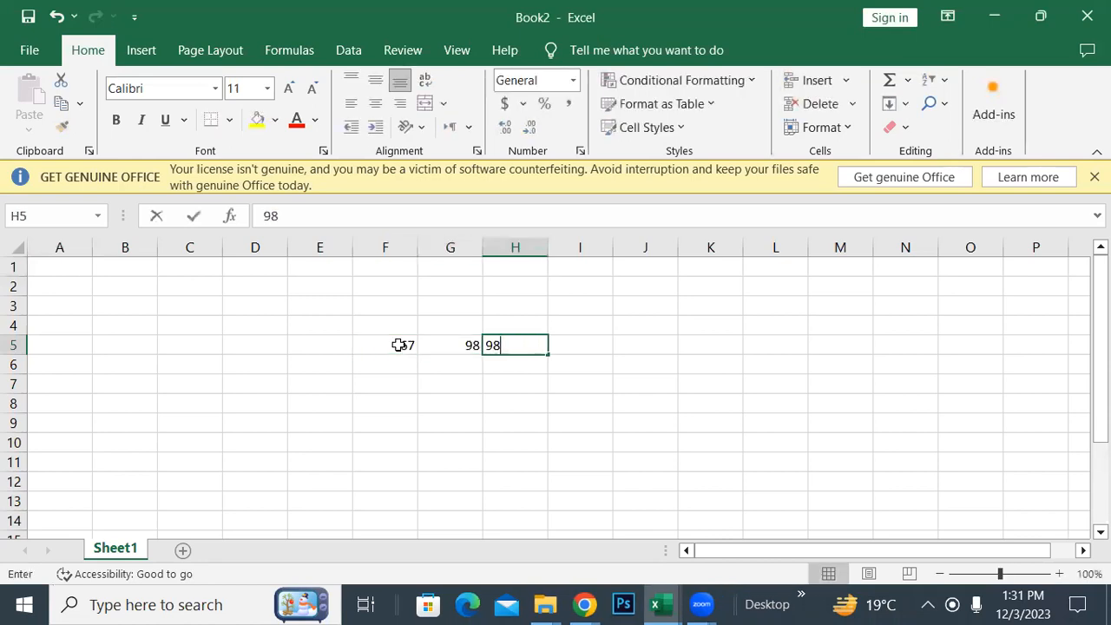
key("Tab")
type("76")
key("Tab")
type("y")
key("BackSpace")
type("65")
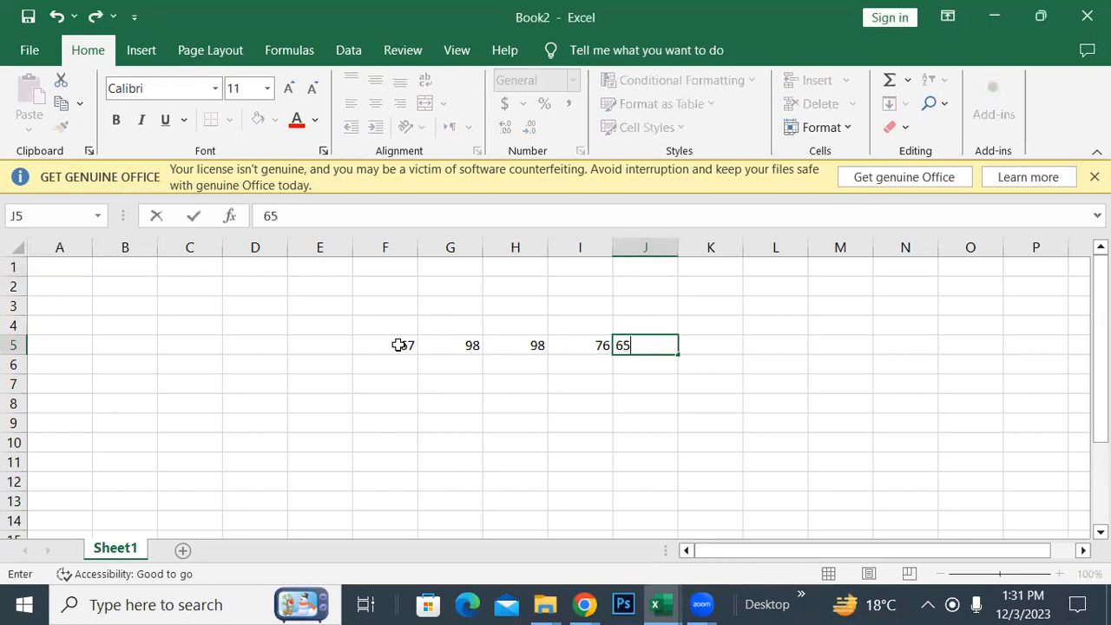
key("Tab")
type("54")
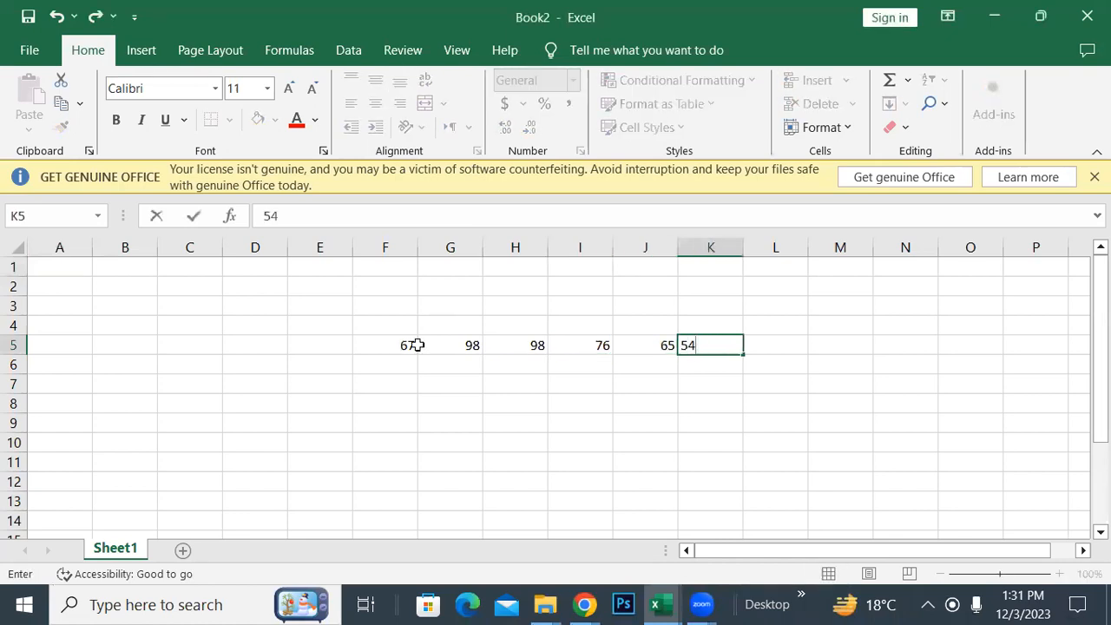
Try to enter the formula =sum in cell L5 and undo the entry.
left_click(772, 342)
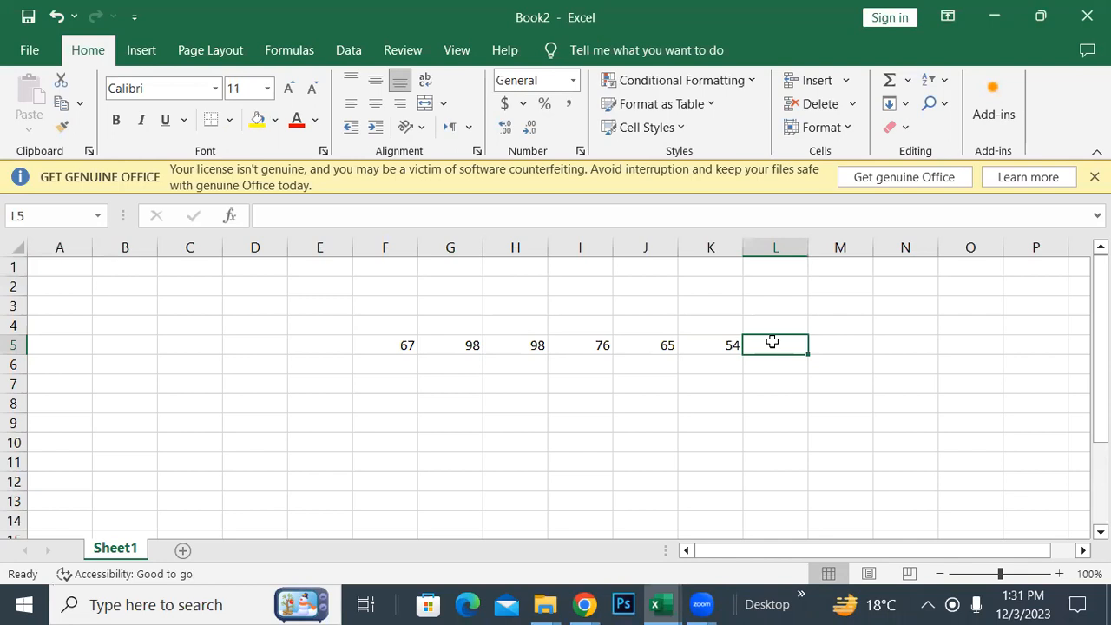
type("=")
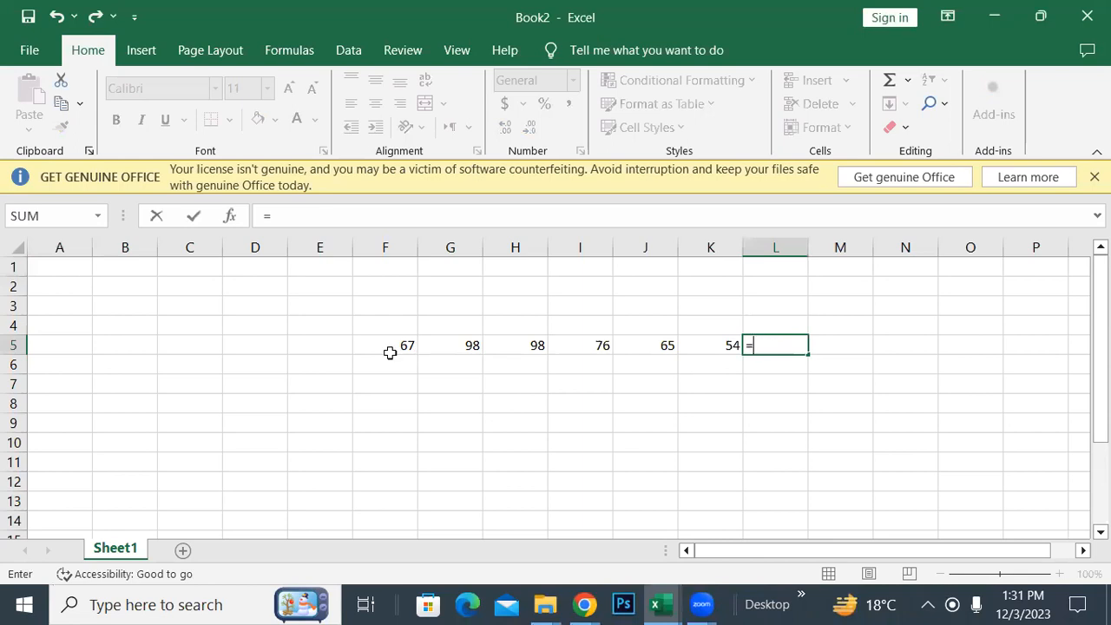
type("sum")
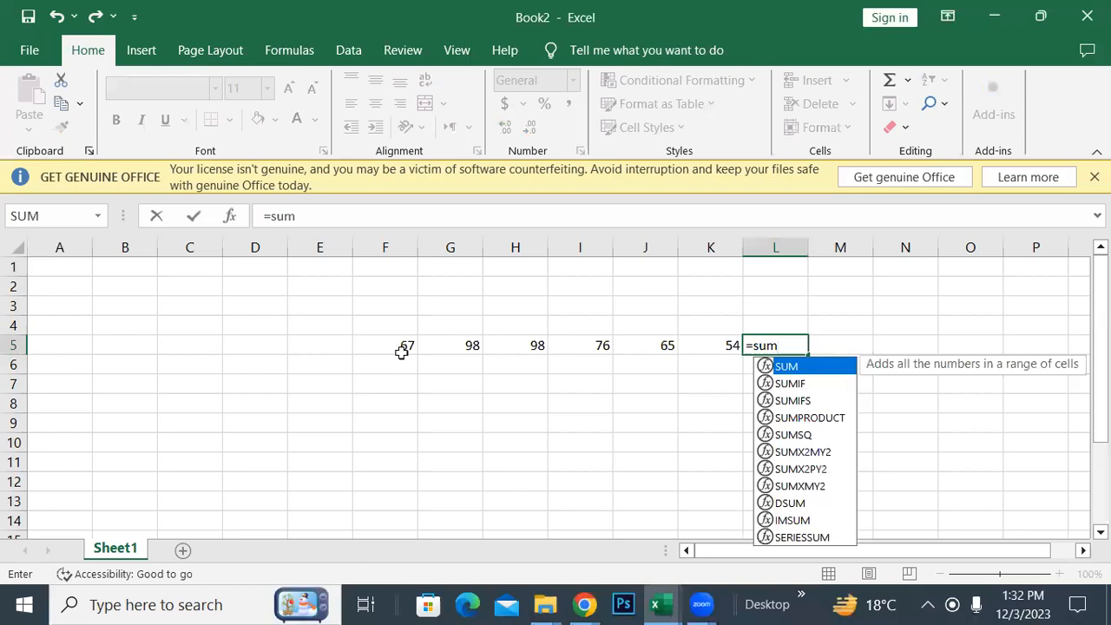
left_click(403, 350)
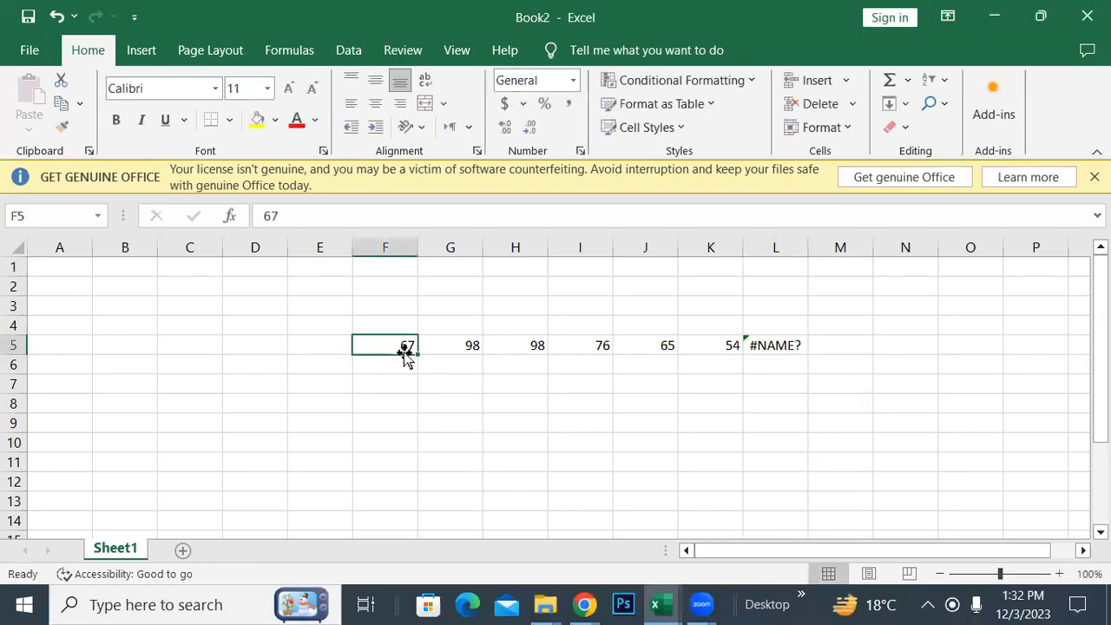
key("ctrl+z")
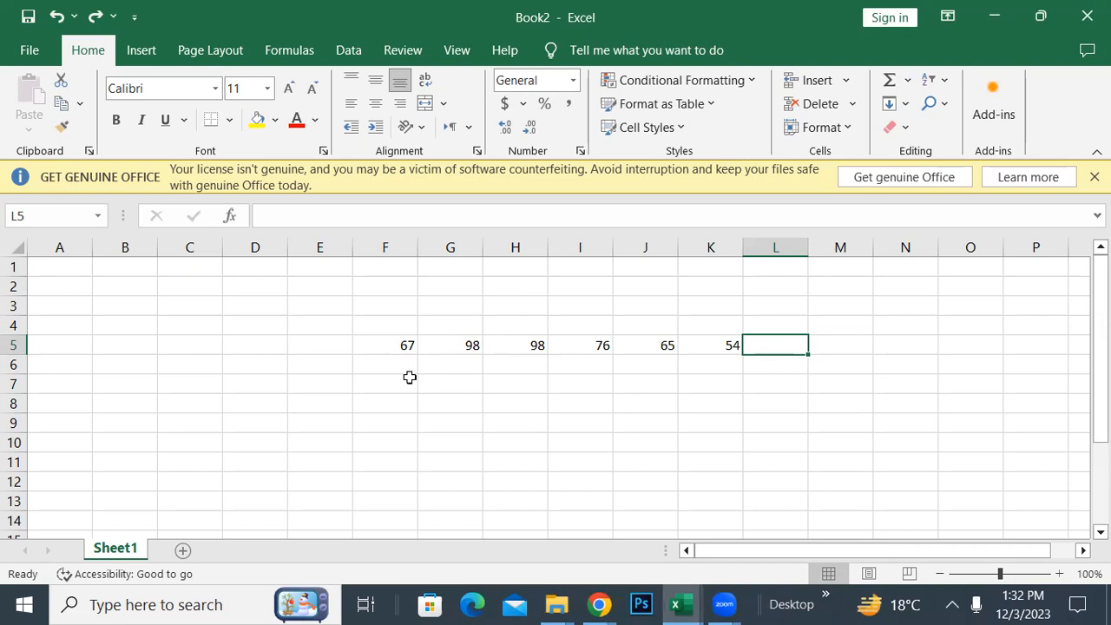
Enter the heading "logic" in cell H2.
left_click(534, 287)
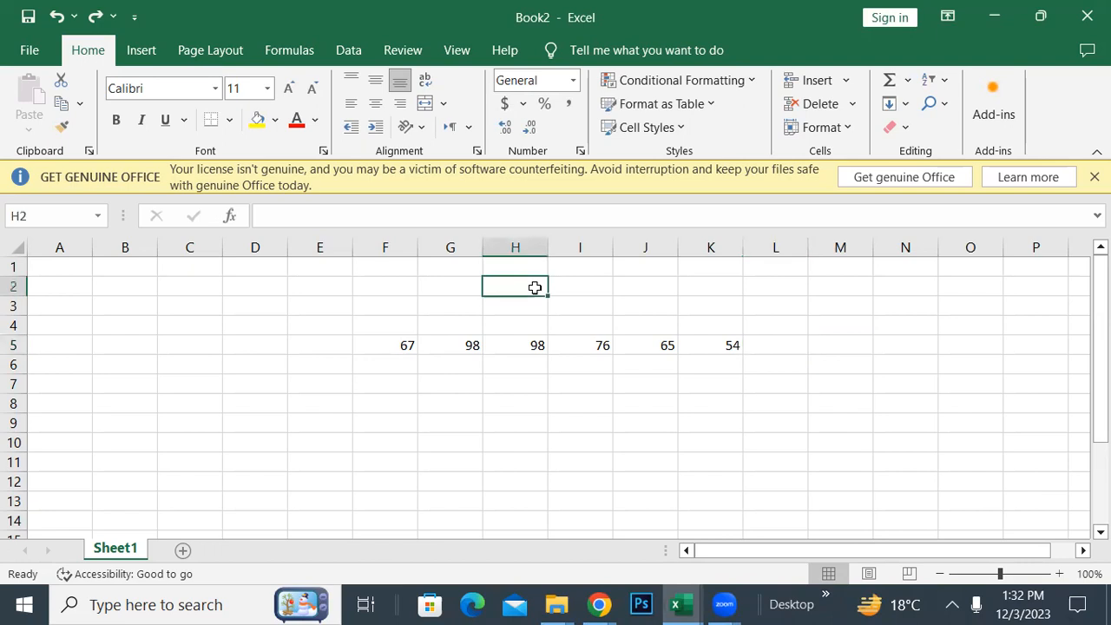
type("logic")
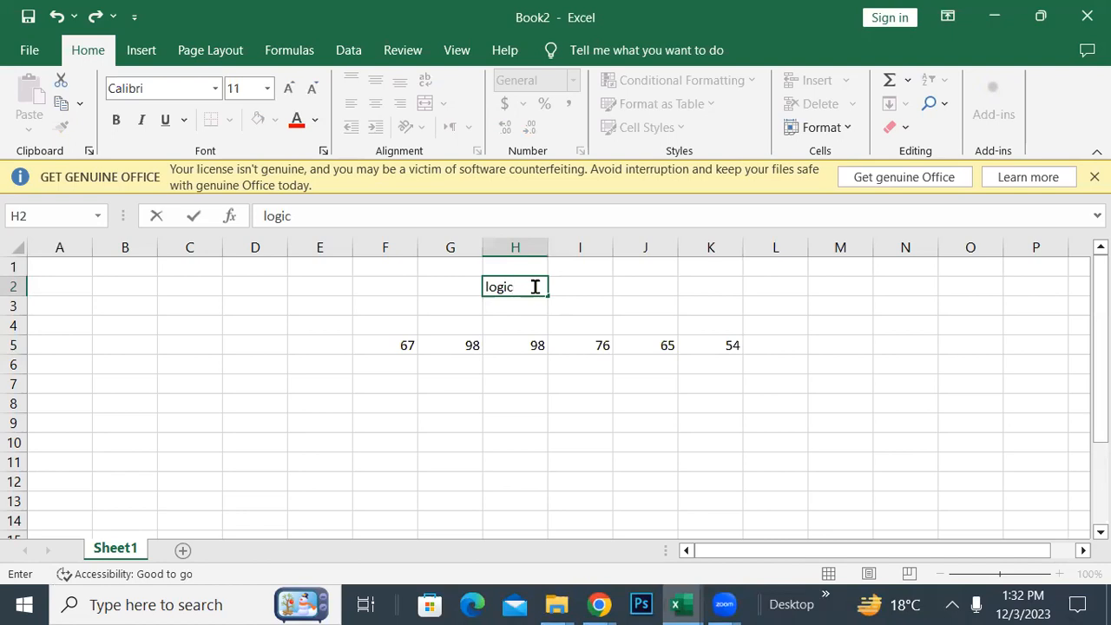
key("Return")
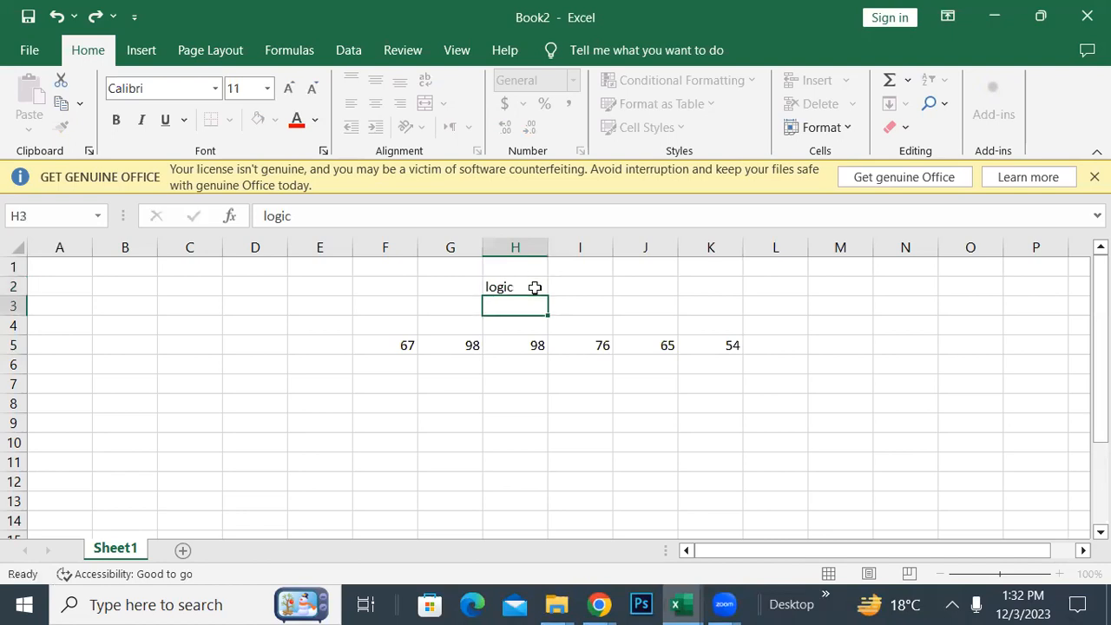
Enter the labels "greater", "less" and "equal" in cells H3, I3 and J3.
type("gre")
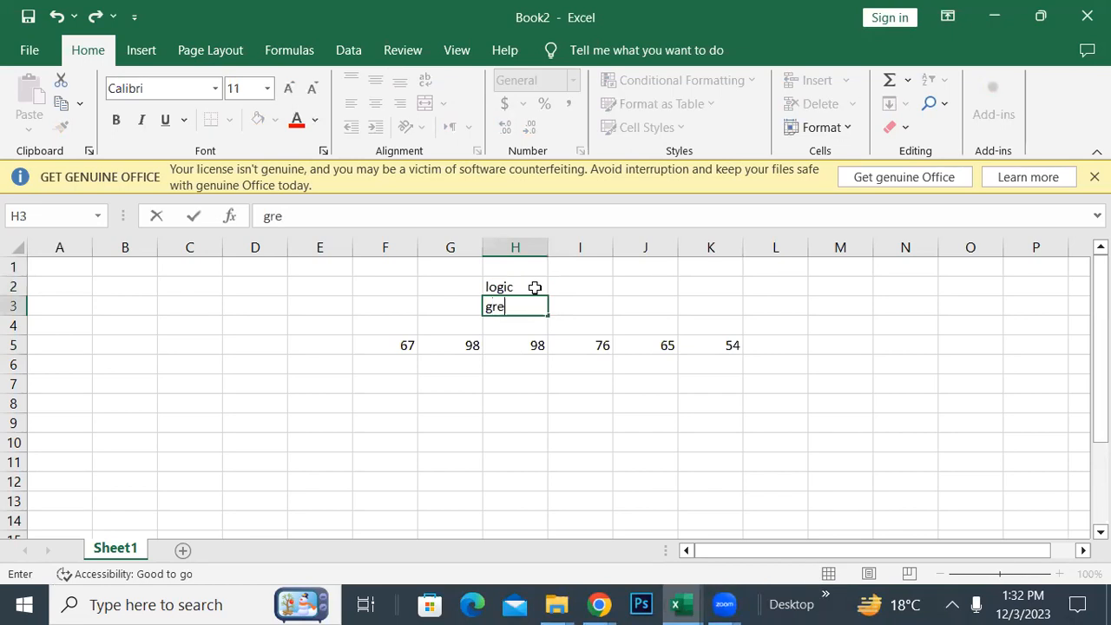
type("ater")
left_click(584, 306)
type("less")
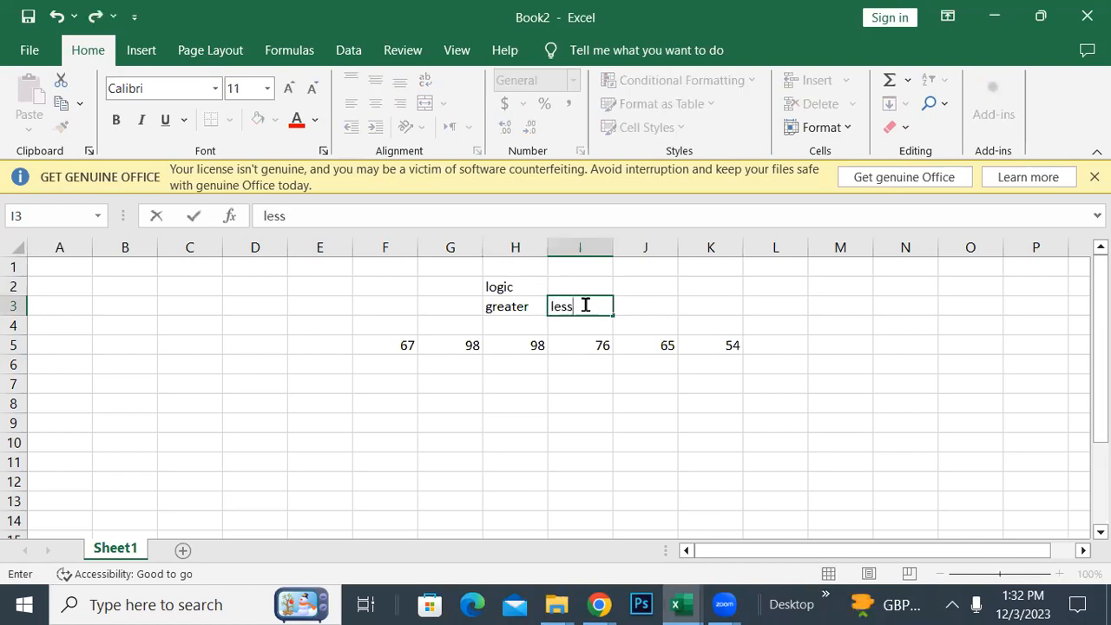
key("Tab")
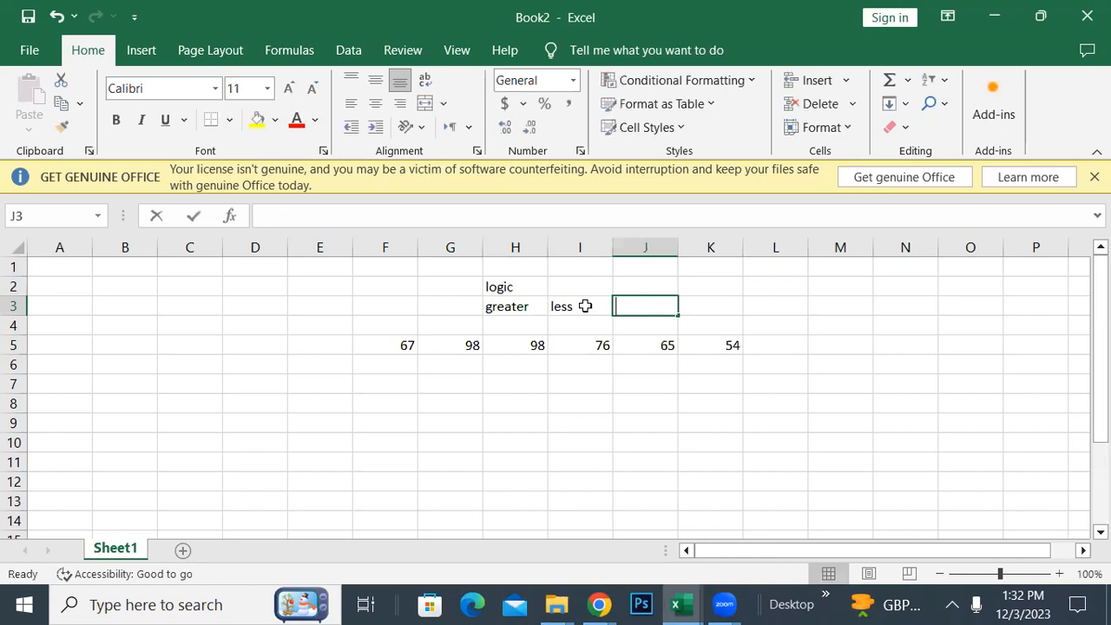
type("equal")
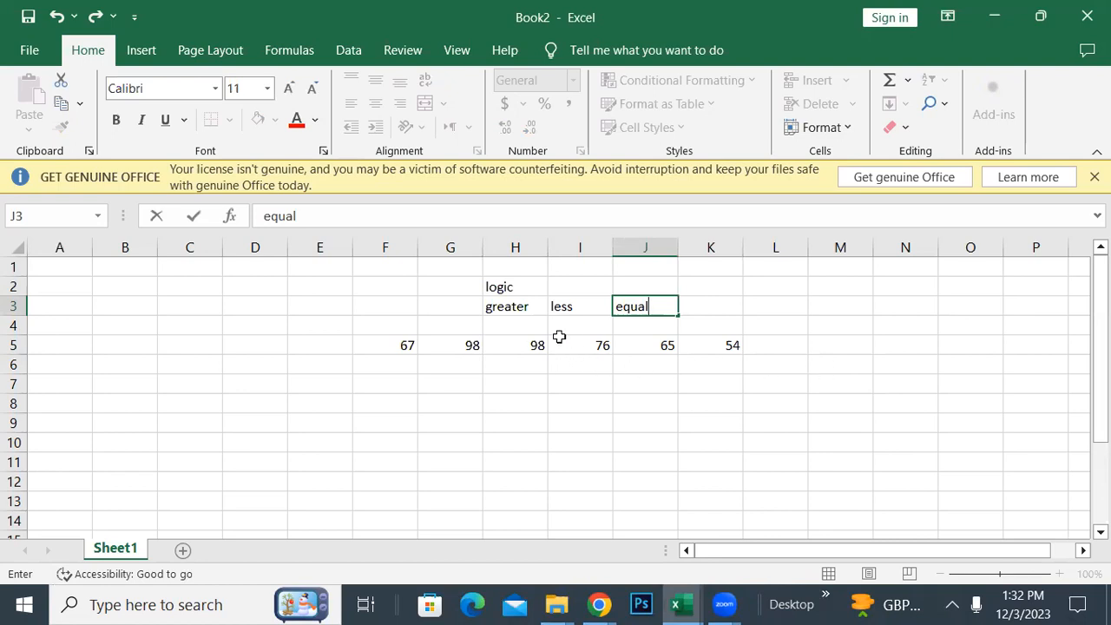
Replace the labels in cells H3, I3 and J3 with the comparison symbols >, < and =.
left_click(534, 308)
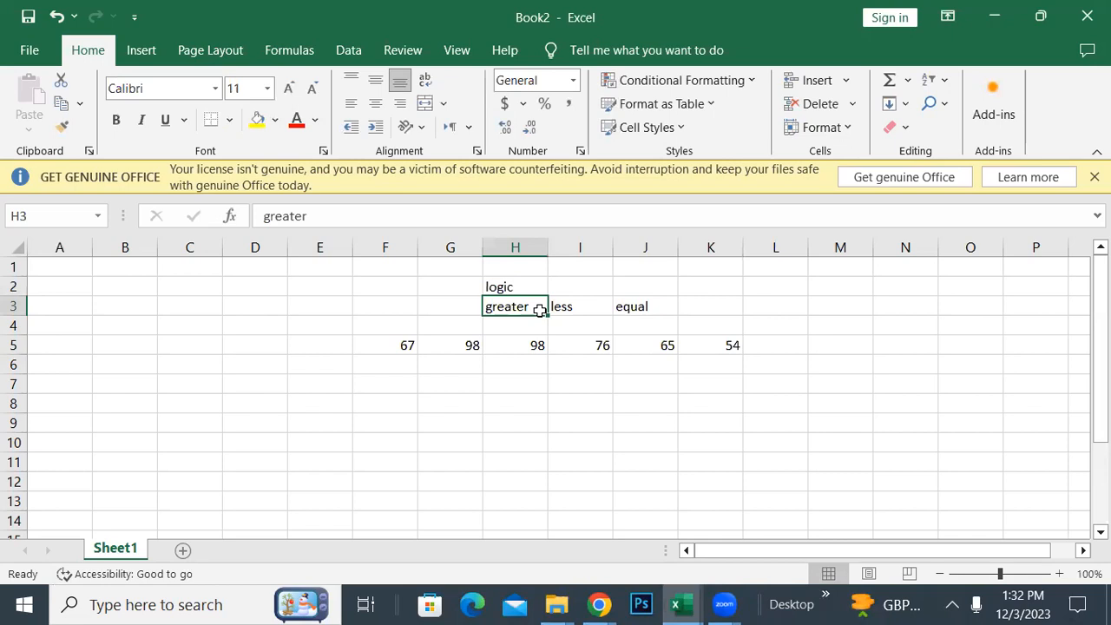
type(">")
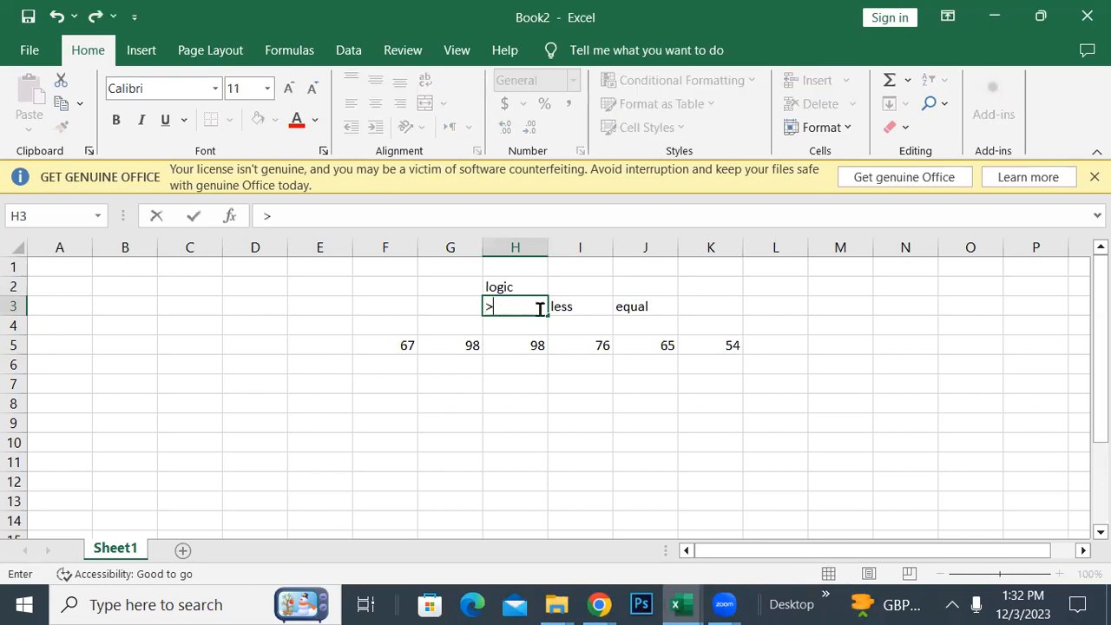
left_click(589, 304)
type("<")
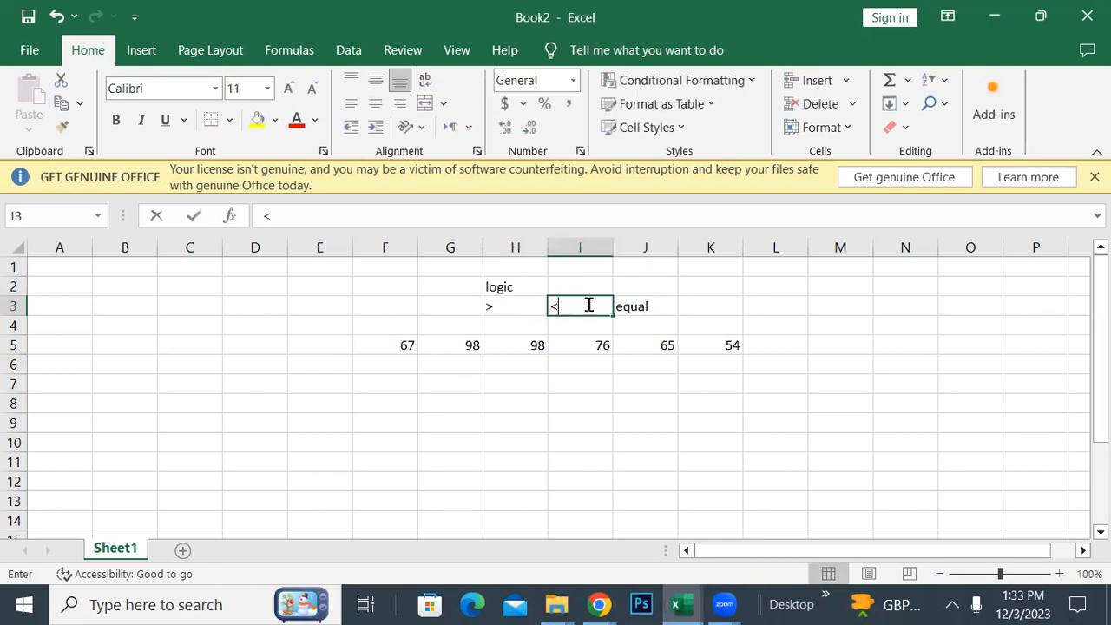
left_click(661, 304)
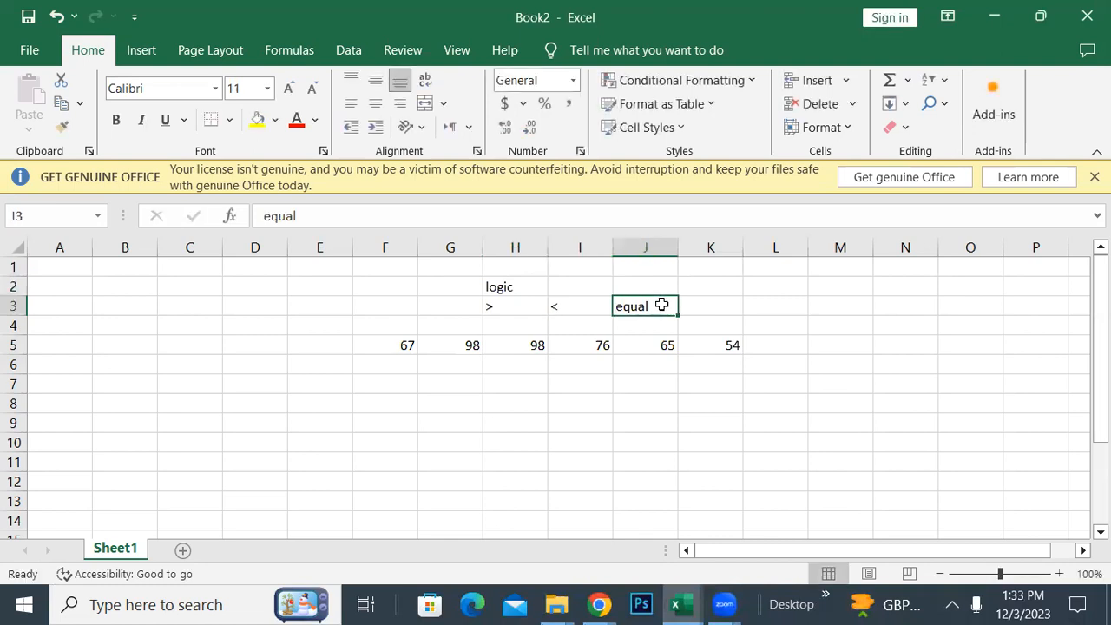
type("=")
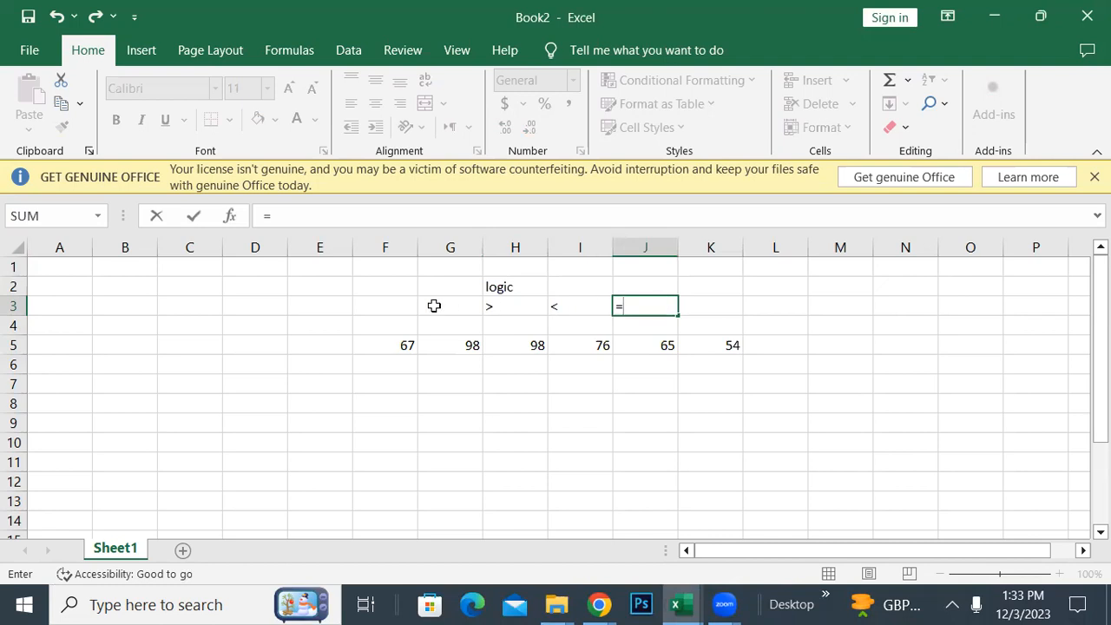
Try a reference to H3 in cell J3's formula and erase the whole entry.
left_click(516, 309)
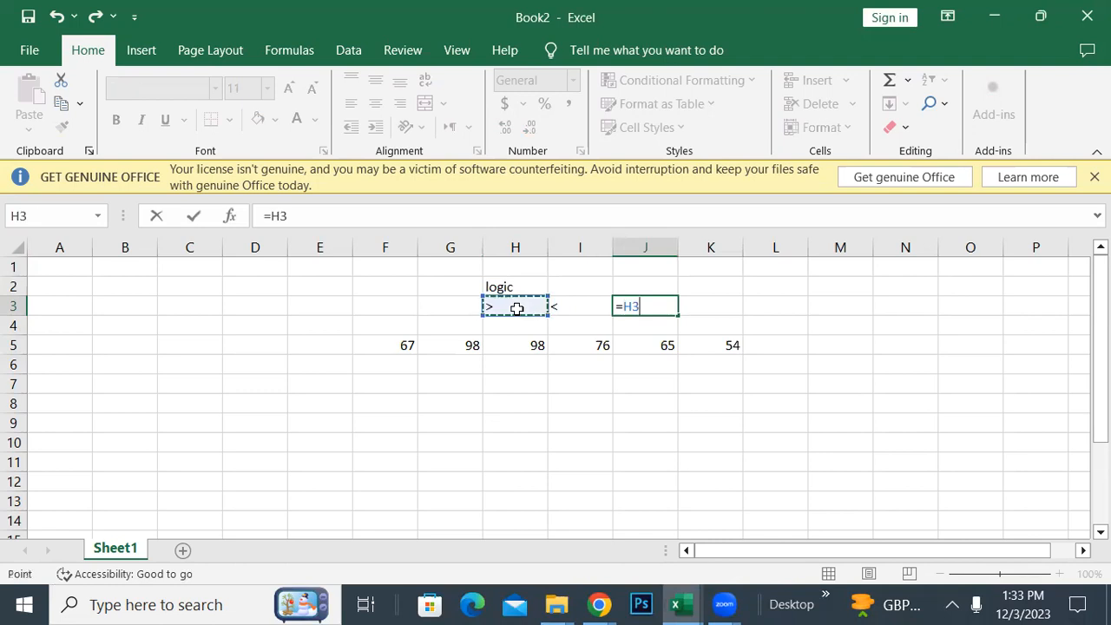
type("8")
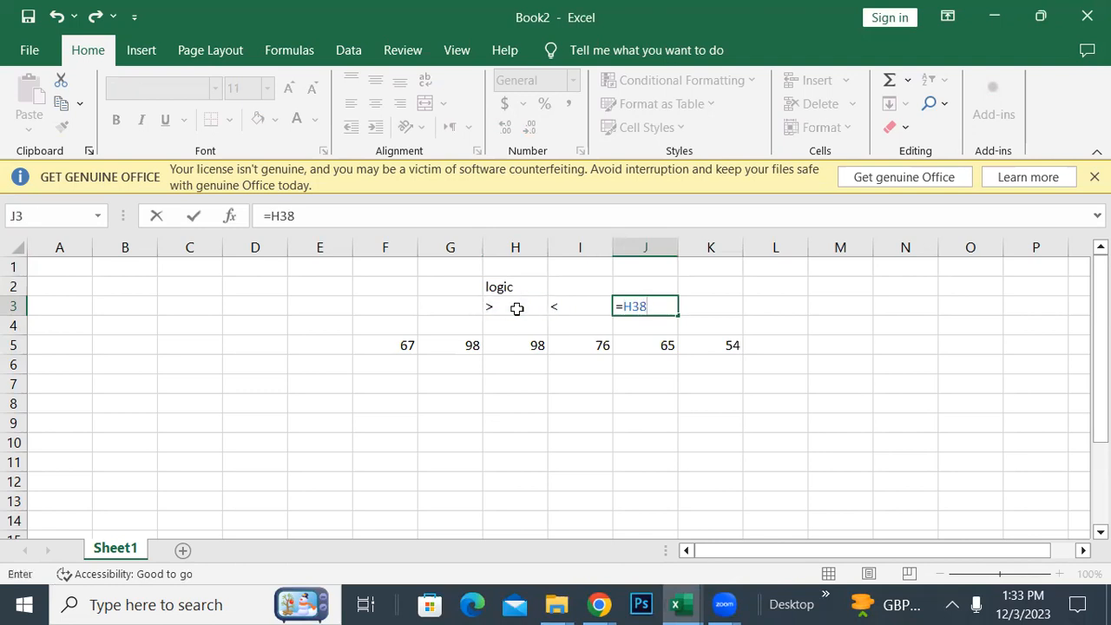
key("BackSpace")
key("BackSpace")
key("BackSpace")
key("BackSpace")
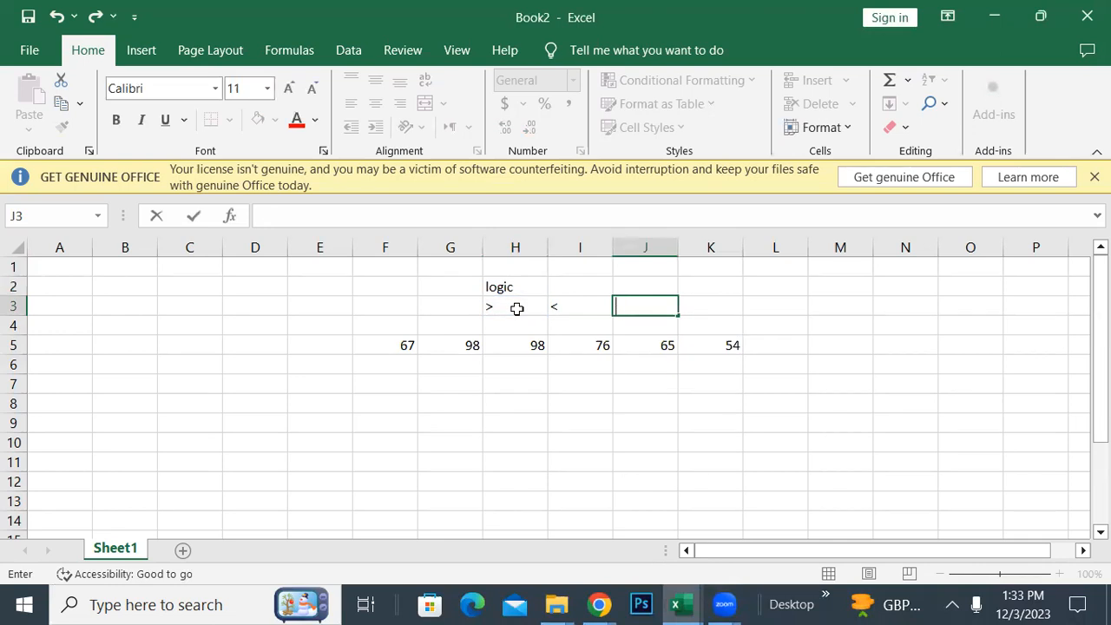
Replace the > symbol in cell H3 with the number 7.
left_click(516, 308)
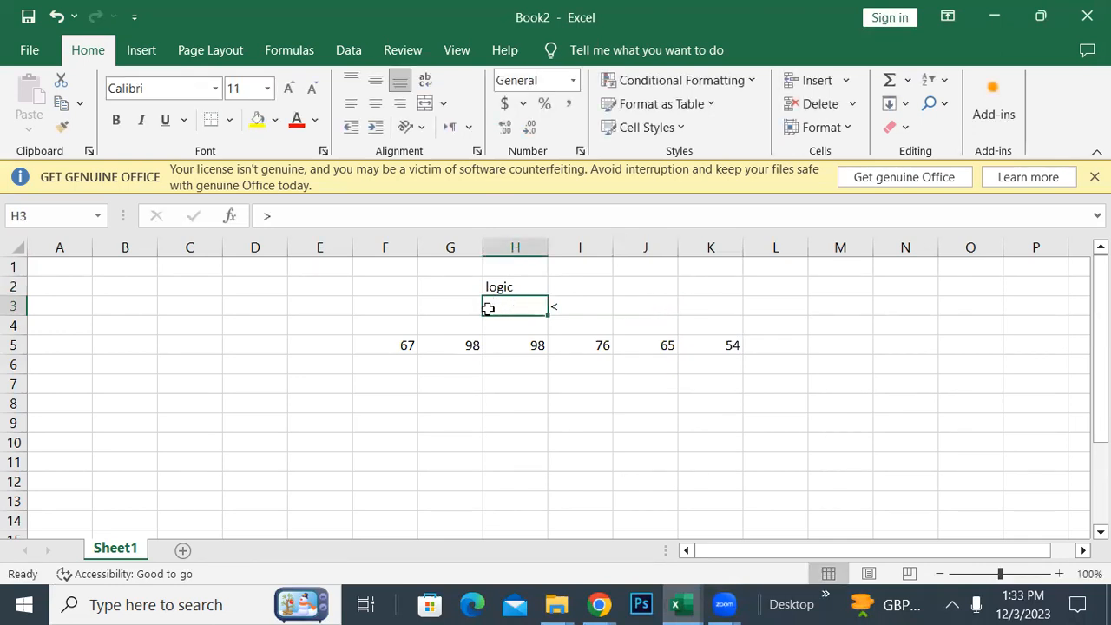
type("7")
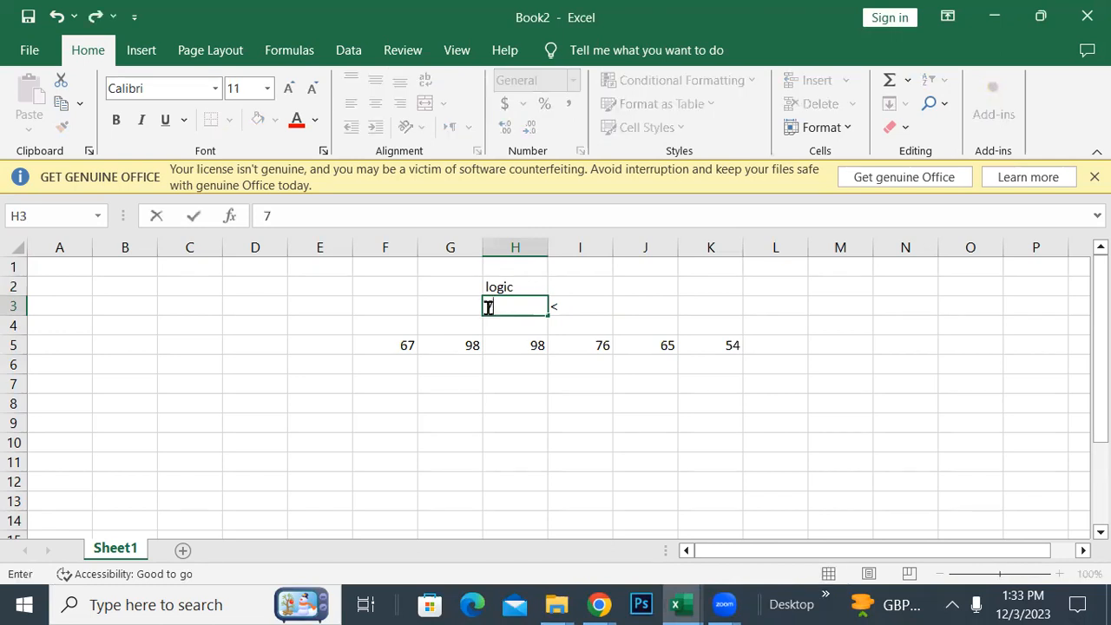
left_click_drag(551, 307, 538, 310)
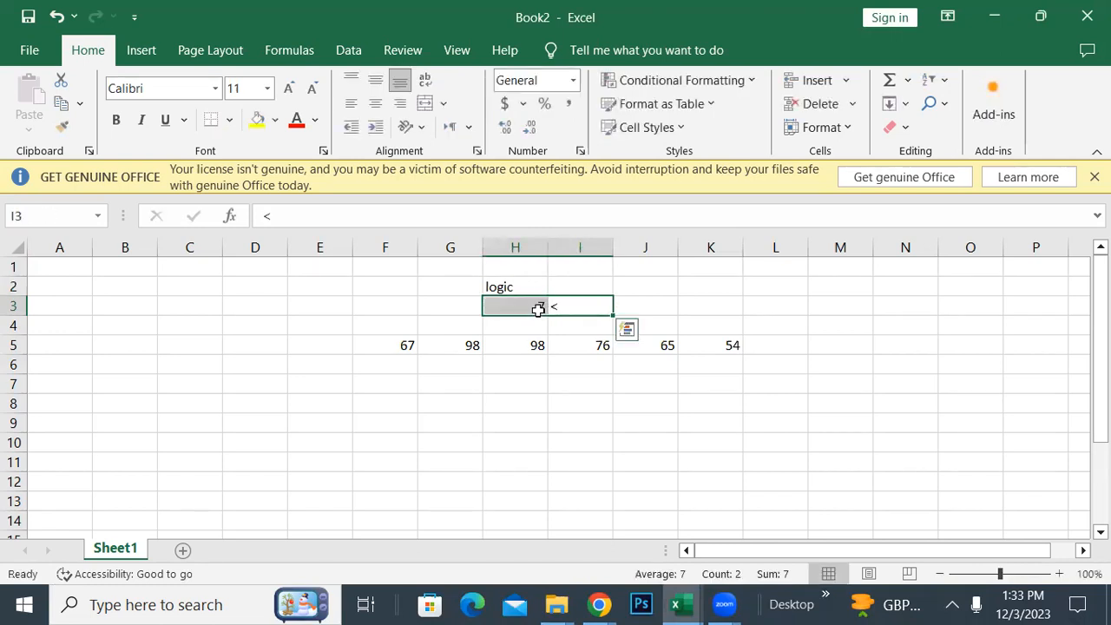
Try the comparison 7>6 in cell H3 in place of the number, and erase it.
left_click(536, 307)
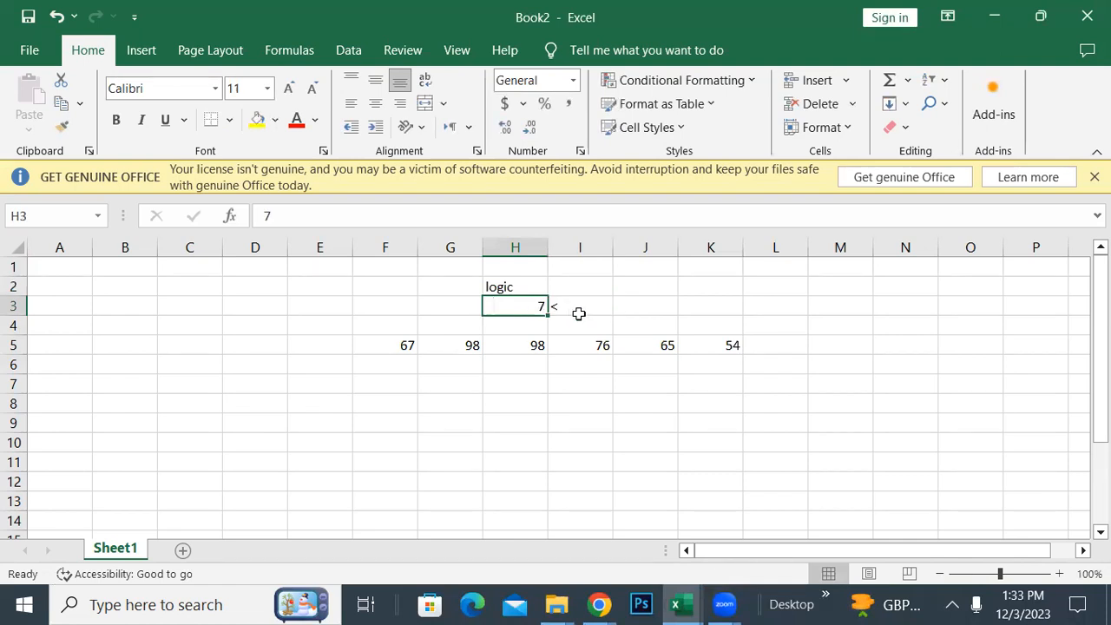
key("BackSpace")
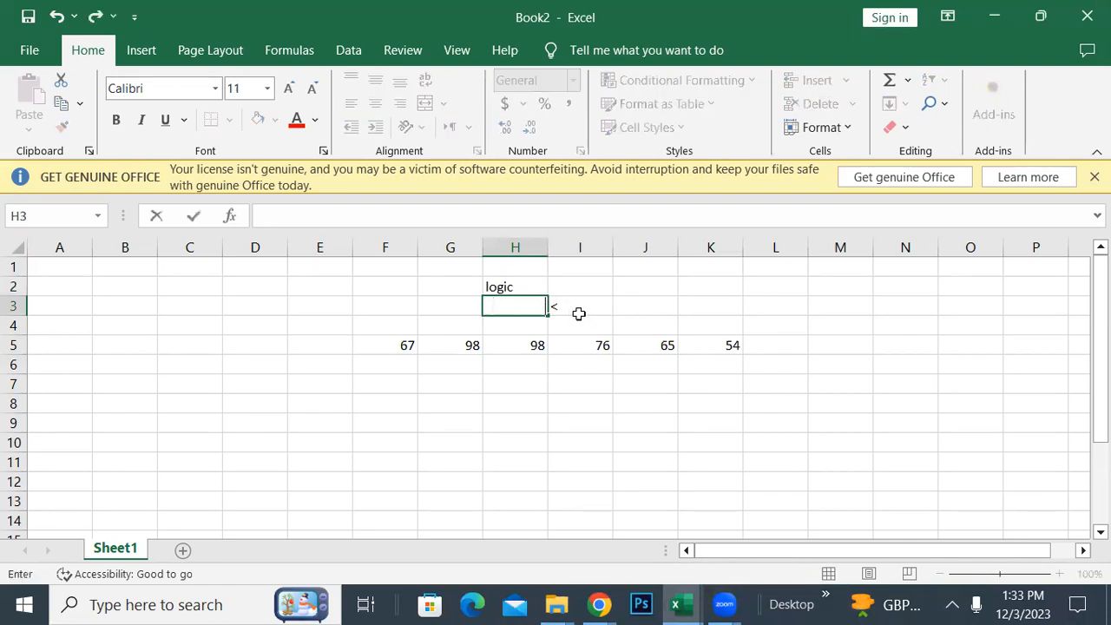
type("7>6")
key("BackSpace")
key("BackSpace")
key("BackSpace")
Clear the < symbol from cell I3.
left_click(579, 314)
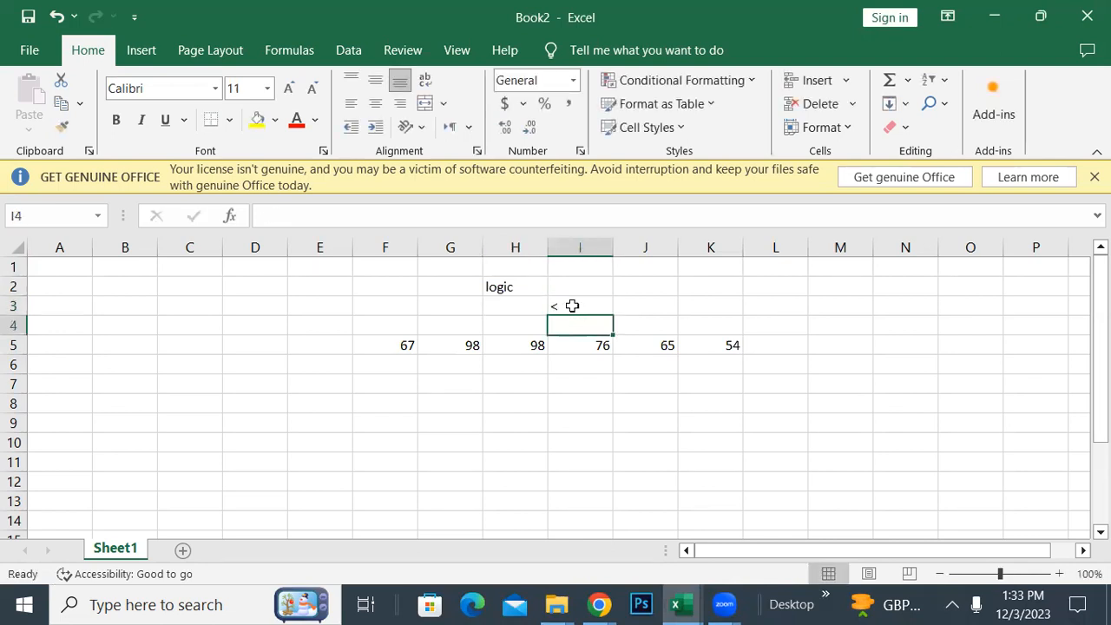
key("BackSpace")
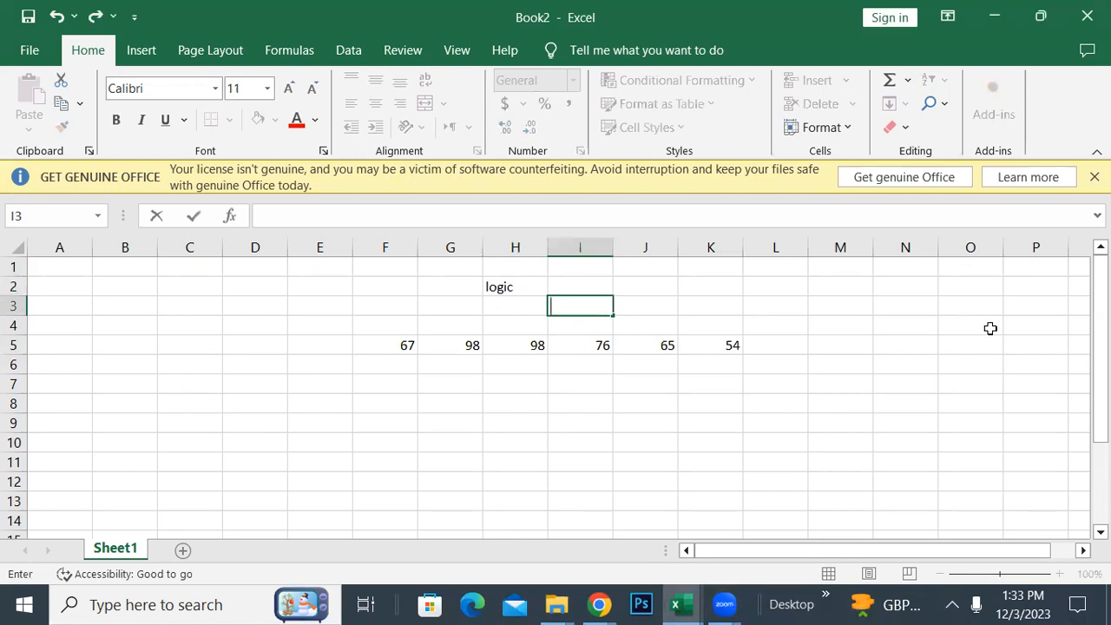
left_click(765, 349)
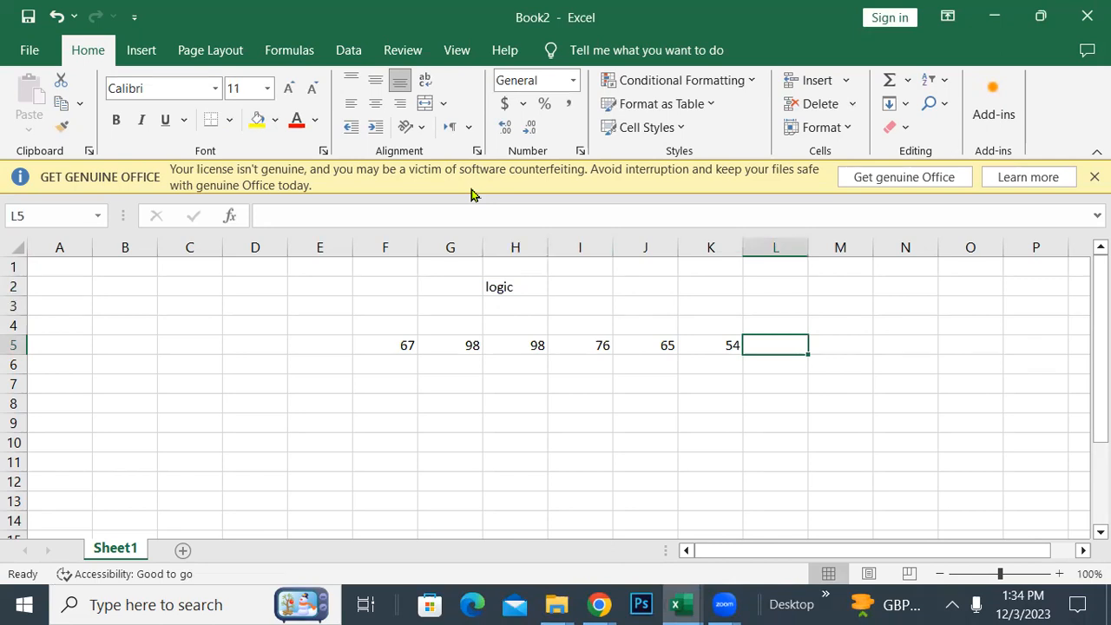
Create a new blank workbook.
key("ctrl+n")
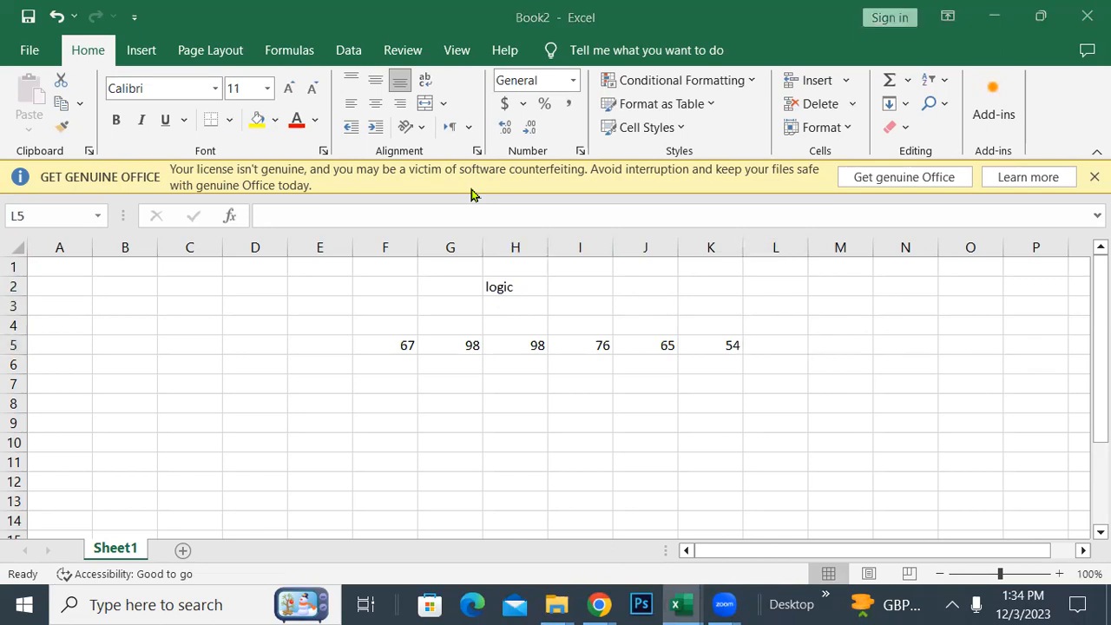
Enter the formula =sum(F5:K5) in cell L5 to total the row of numbers.
type("=sum(F5:K5)")
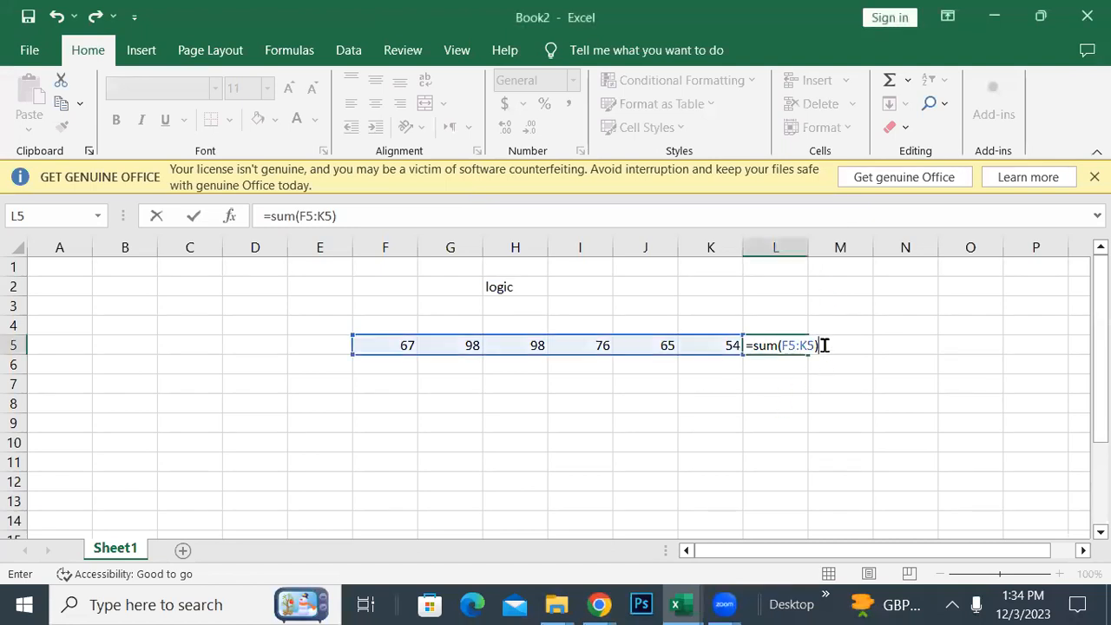
key("Return")
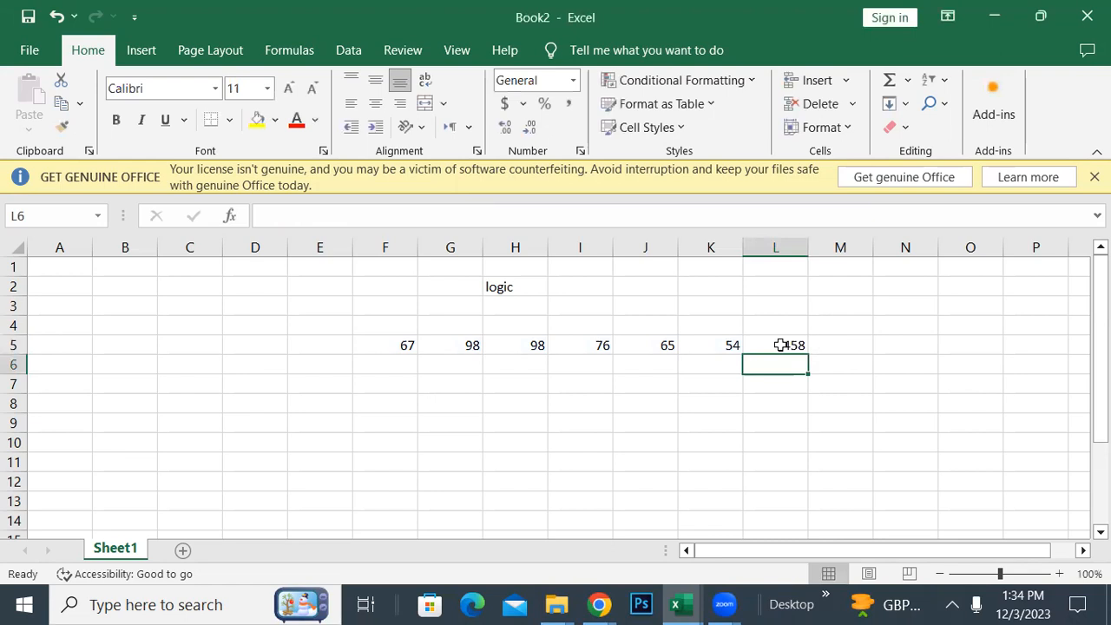
left_click(780, 344)
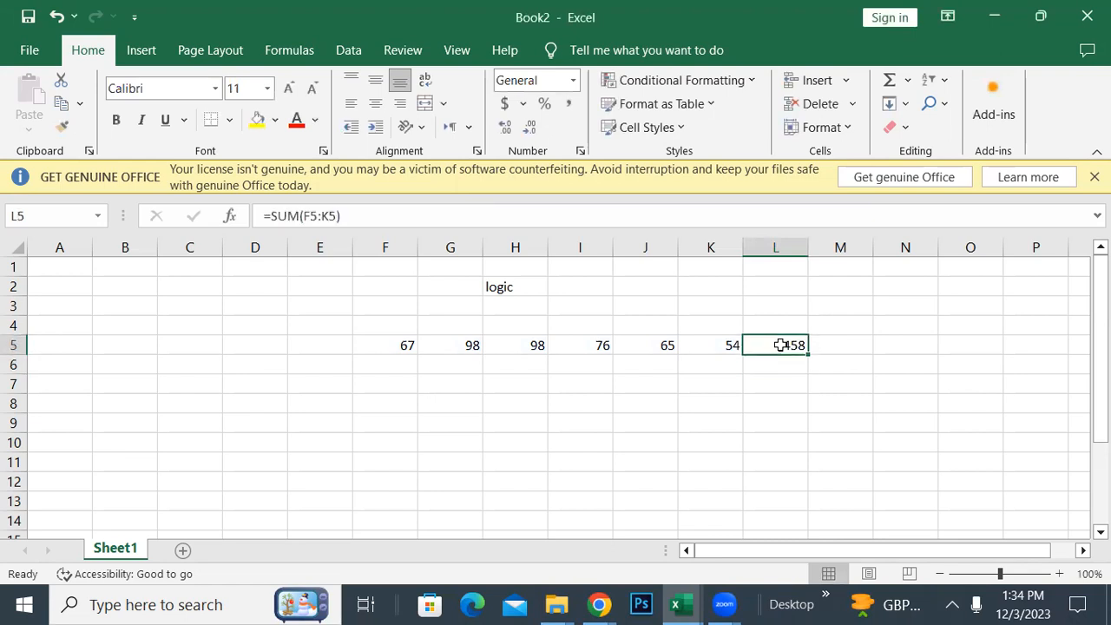
Add the six numbers individually in cell L7 with the formula =sum(F5+G5+H5+I5+J5+K5).
left_click(777, 380)
type("=su")
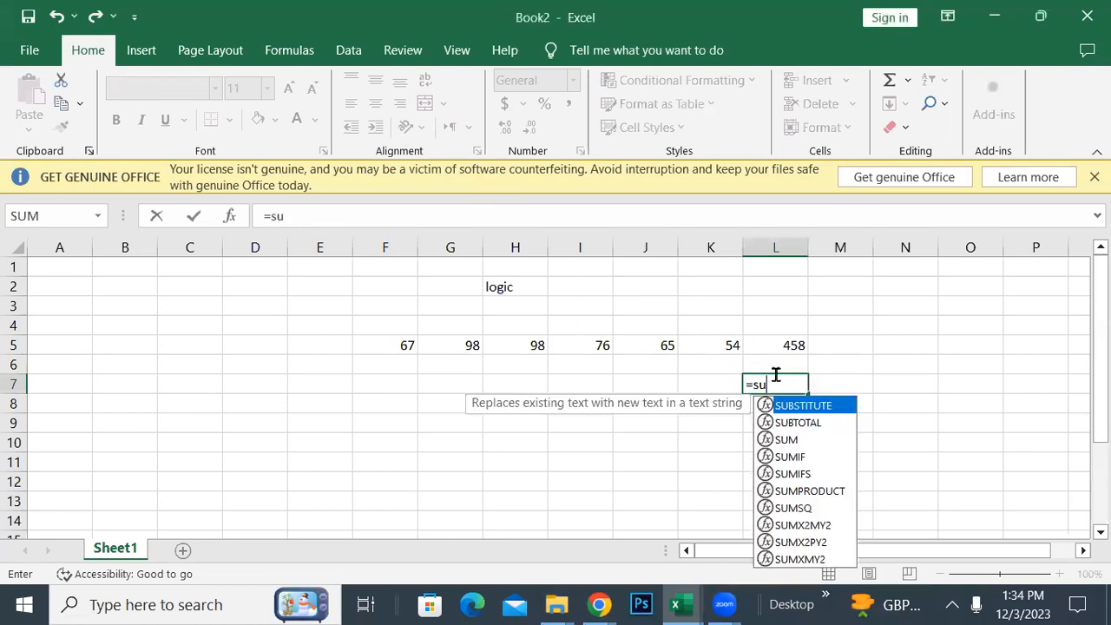
type("m(")
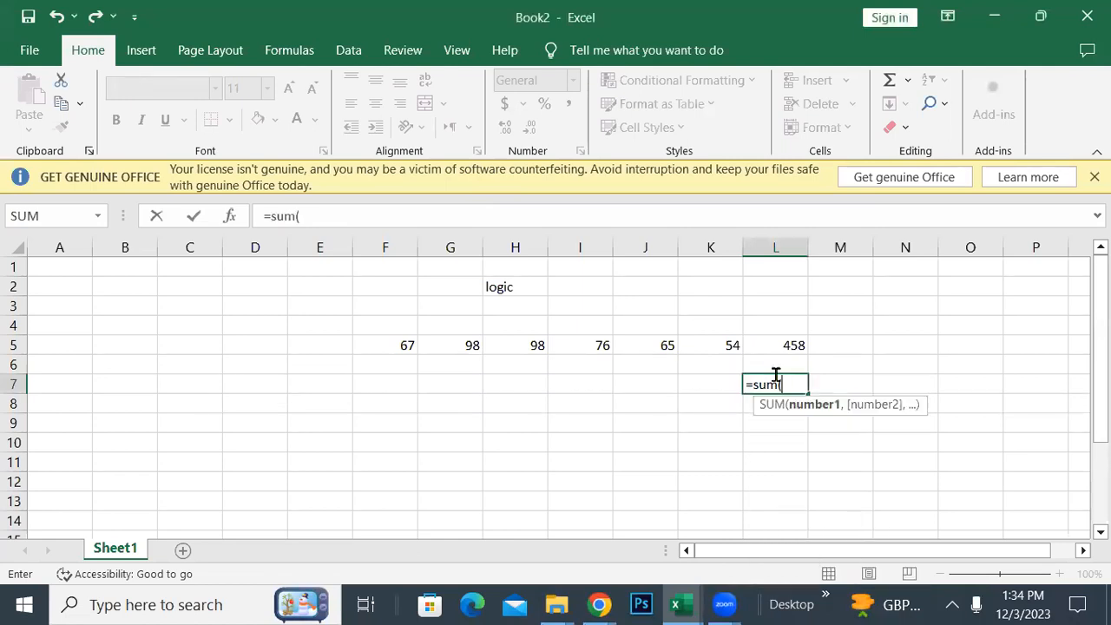
left_click(380, 344)
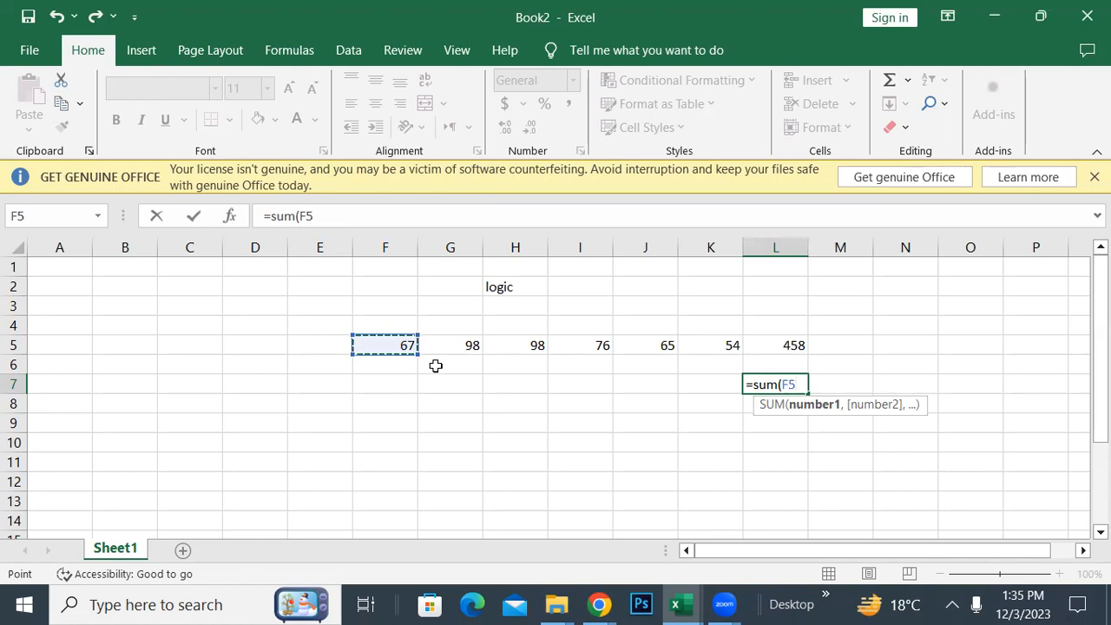
type("+")
left_click(451, 344)
type("+")
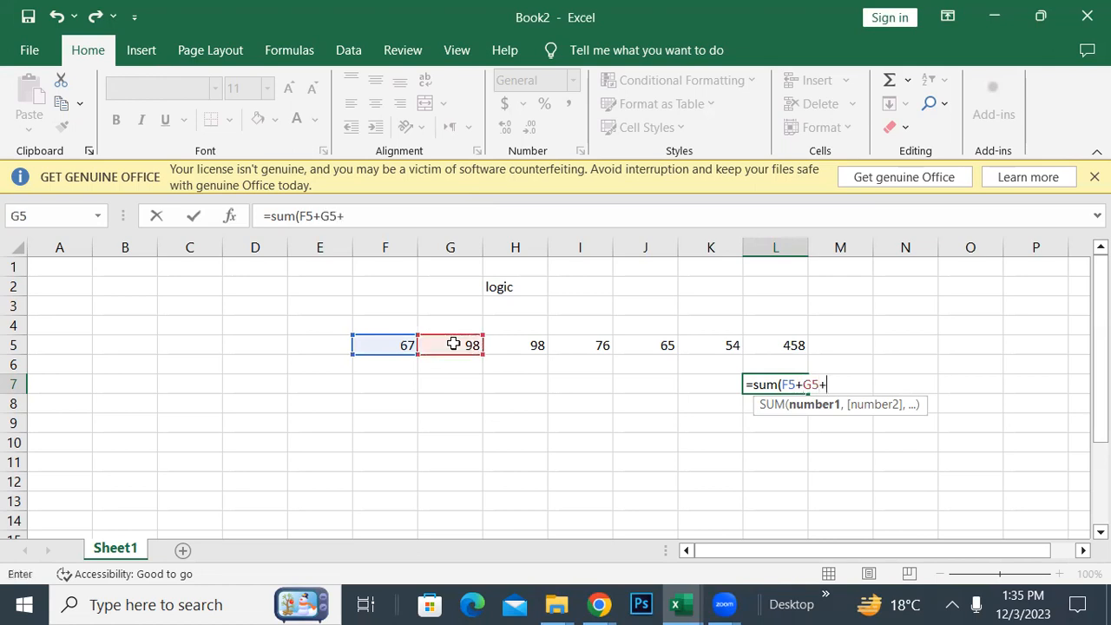
left_click(532, 347)
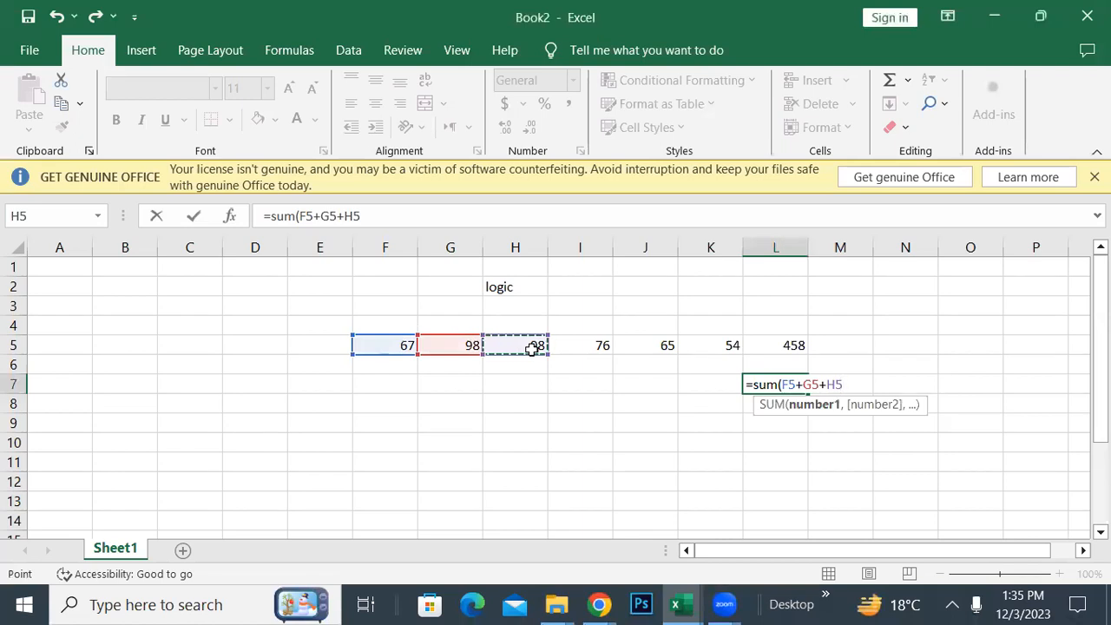
type("+")
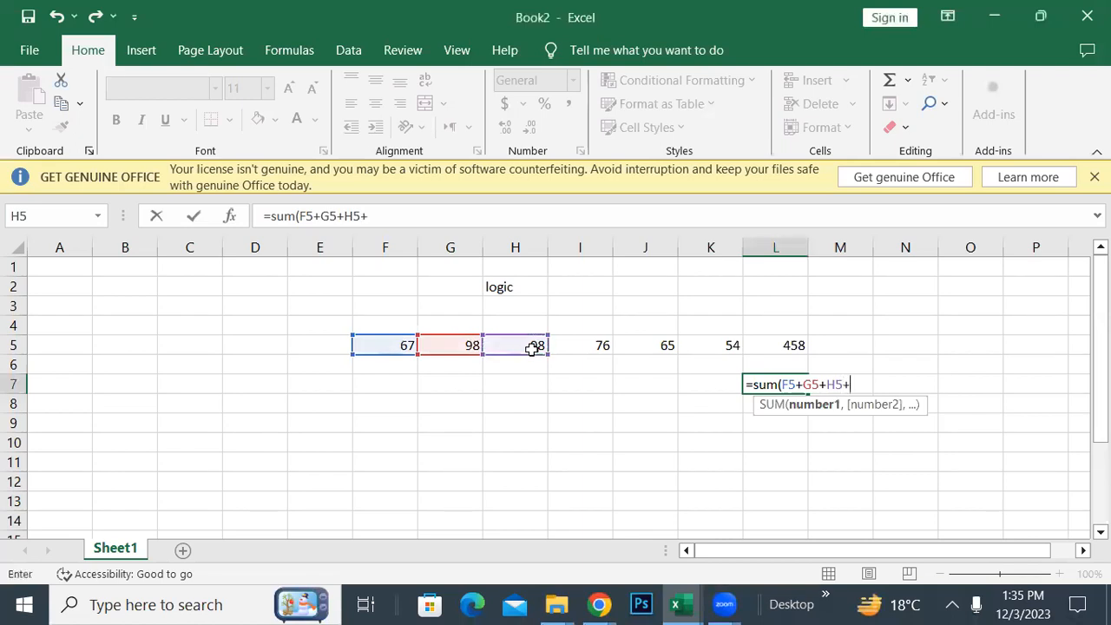
left_click(578, 345)
type("+")
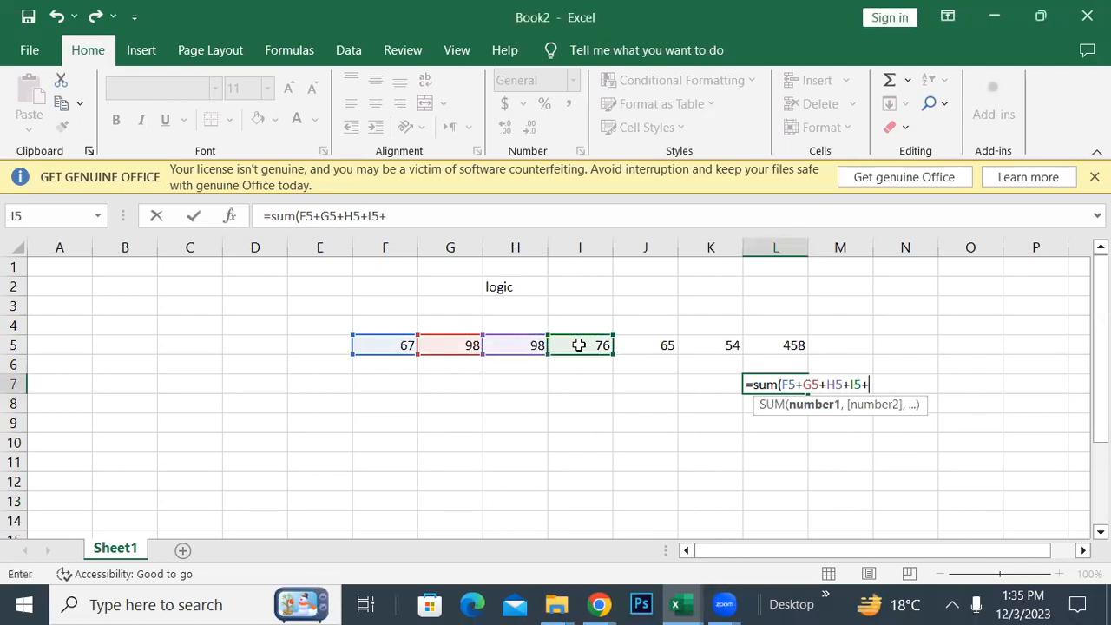
left_click(648, 356)
type("+")
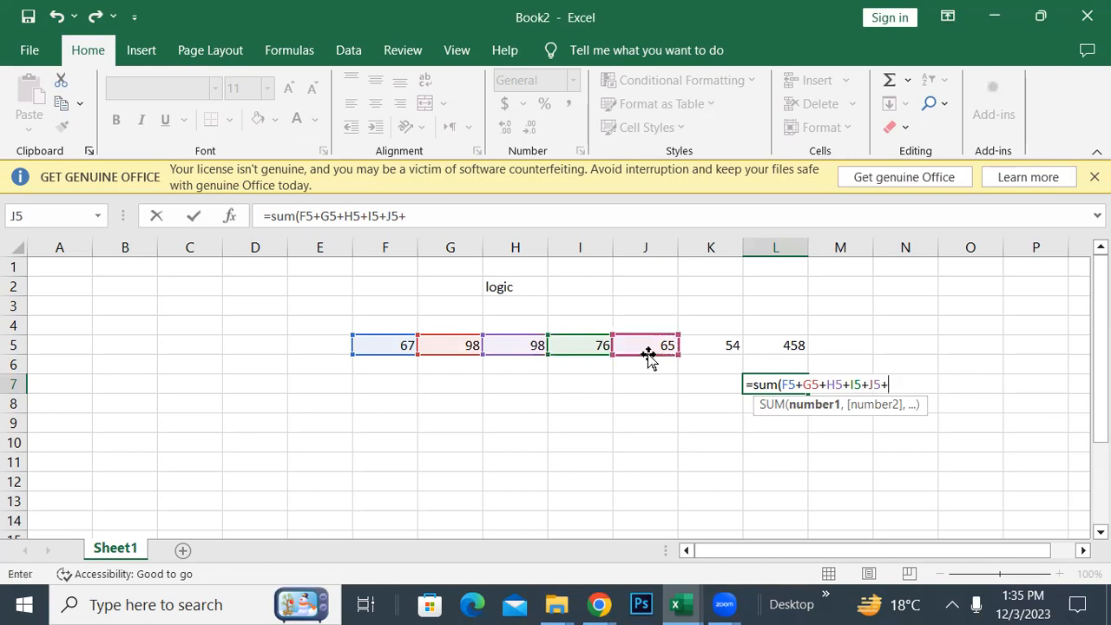
left_click(698, 347)
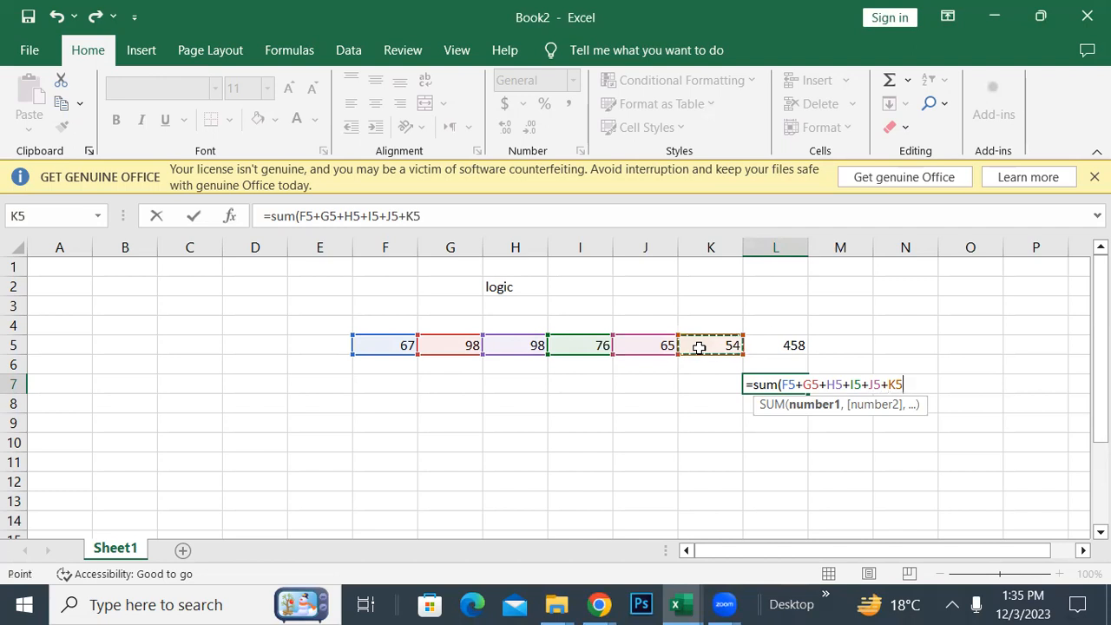
type(")")
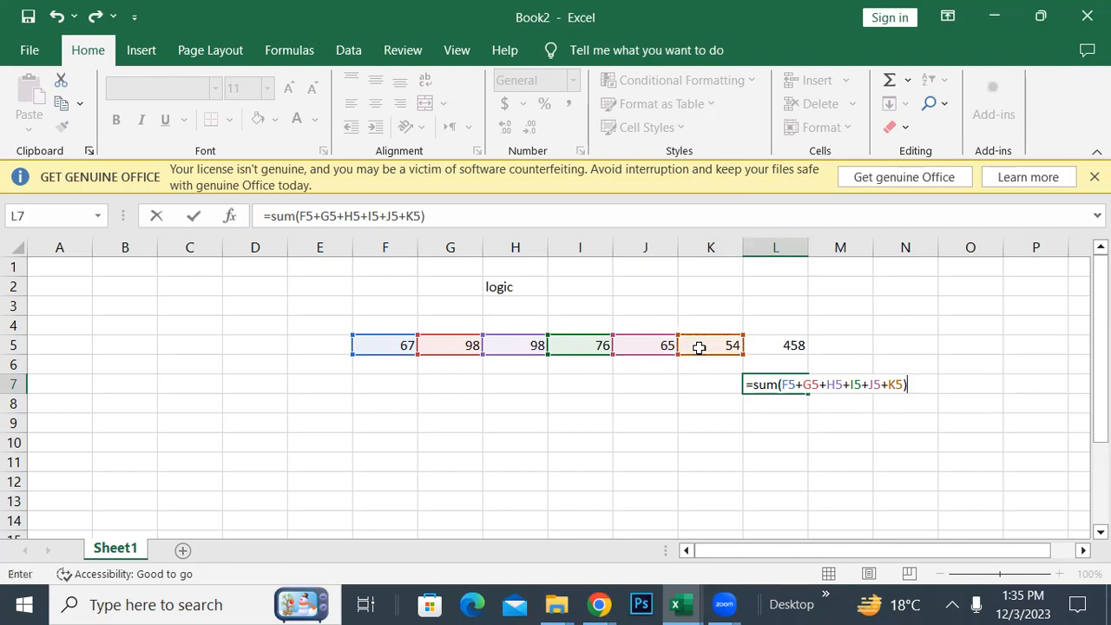
key("Return")
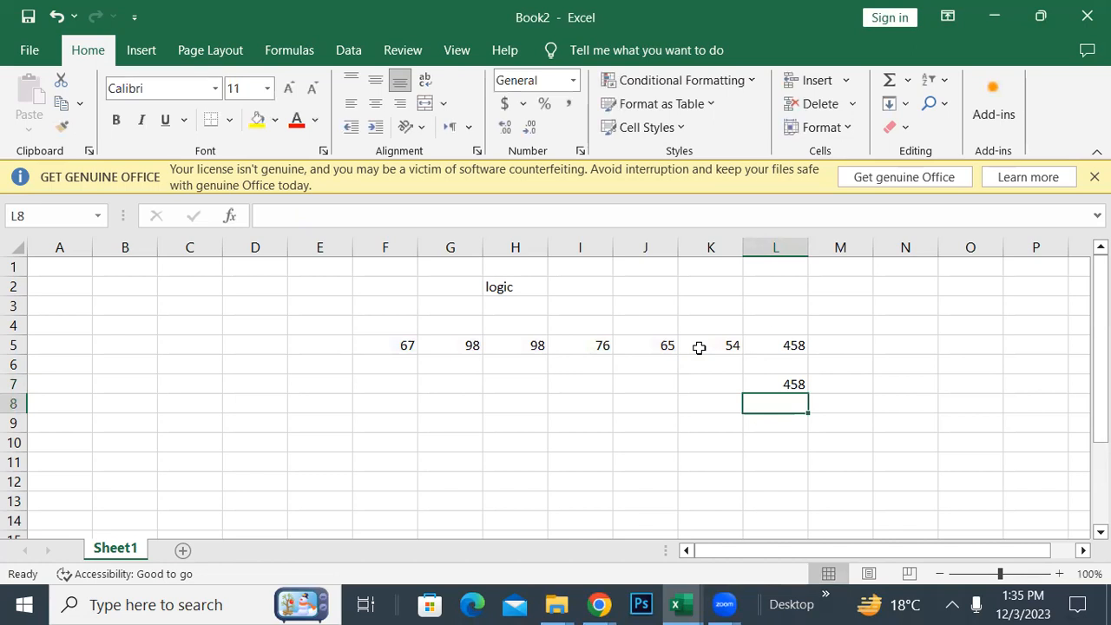
Total the row again in cell M5 with the range formula =sum(F5:K5), picking F5 and K5 as its ends.
left_click(793, 347)
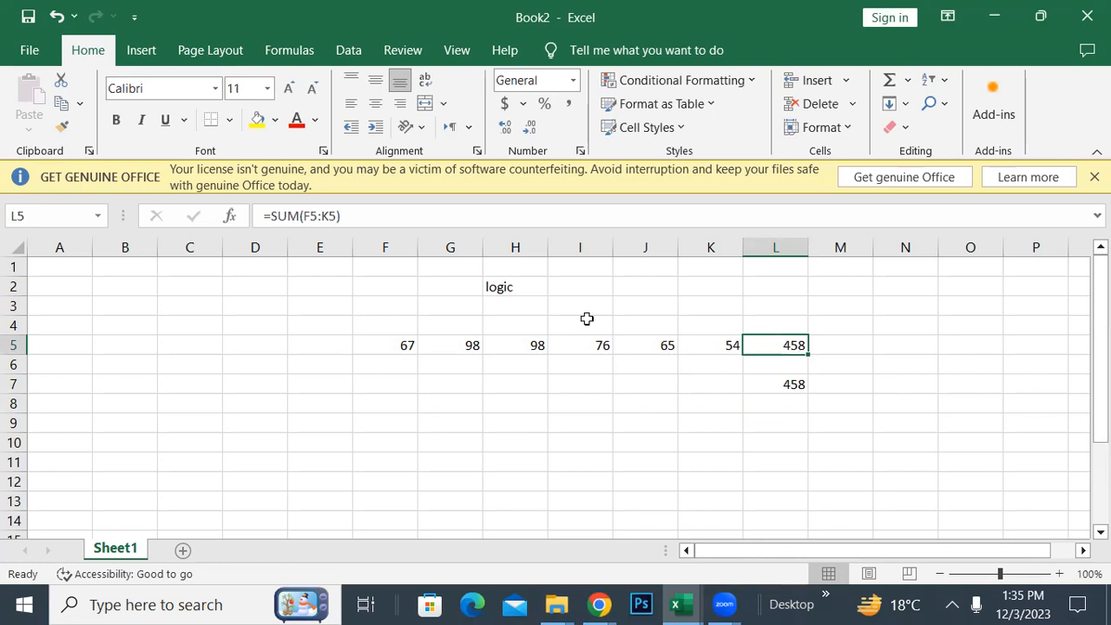
left_click(834, 343)
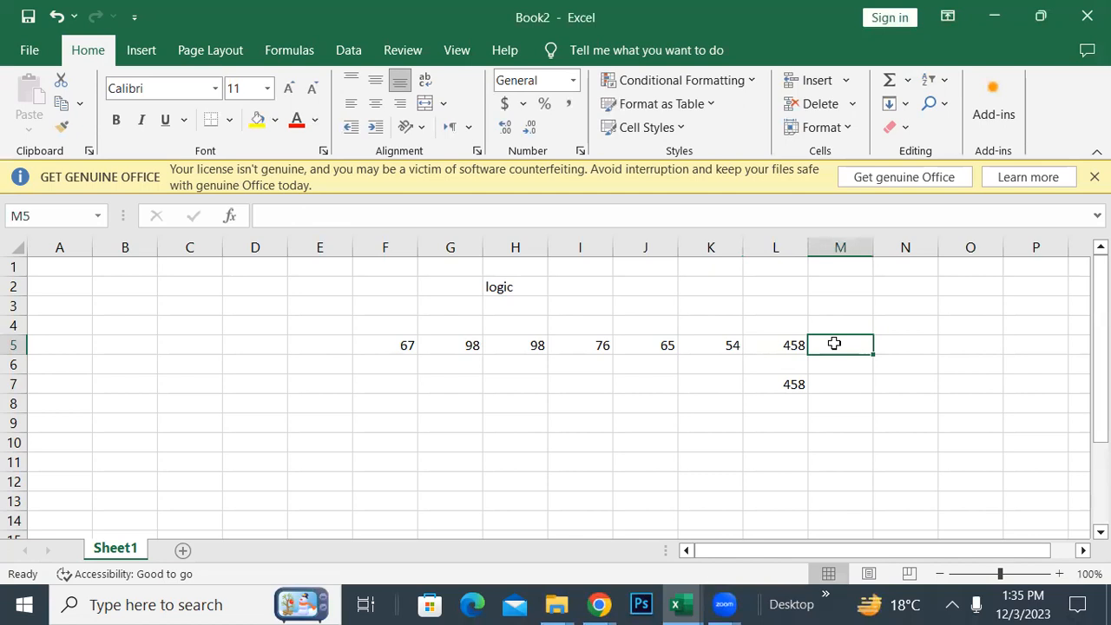
type("=")
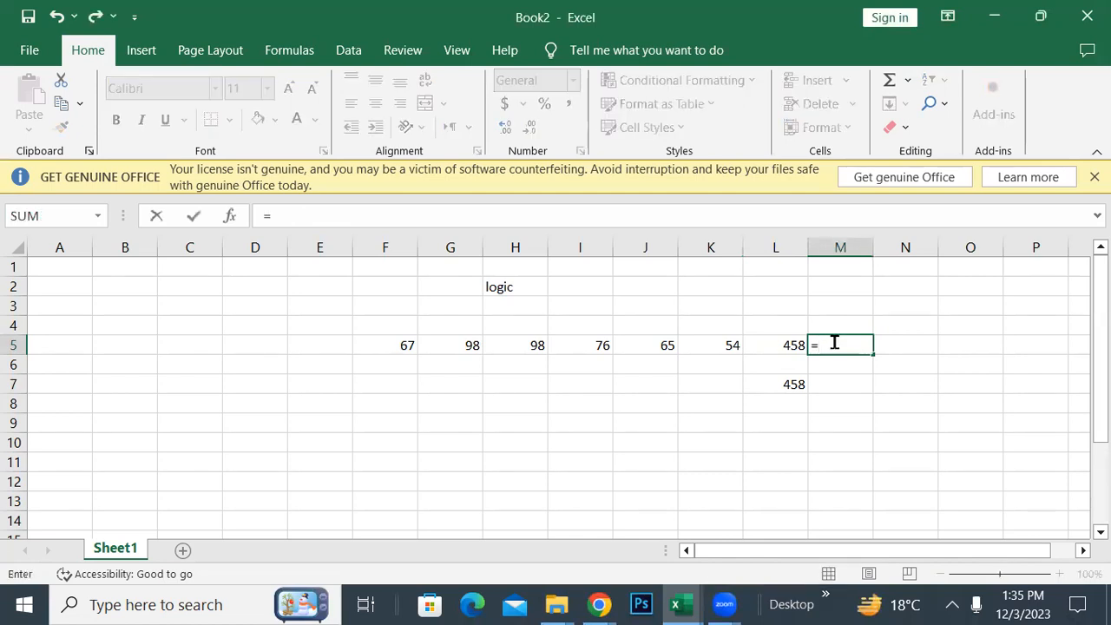
type("sum")
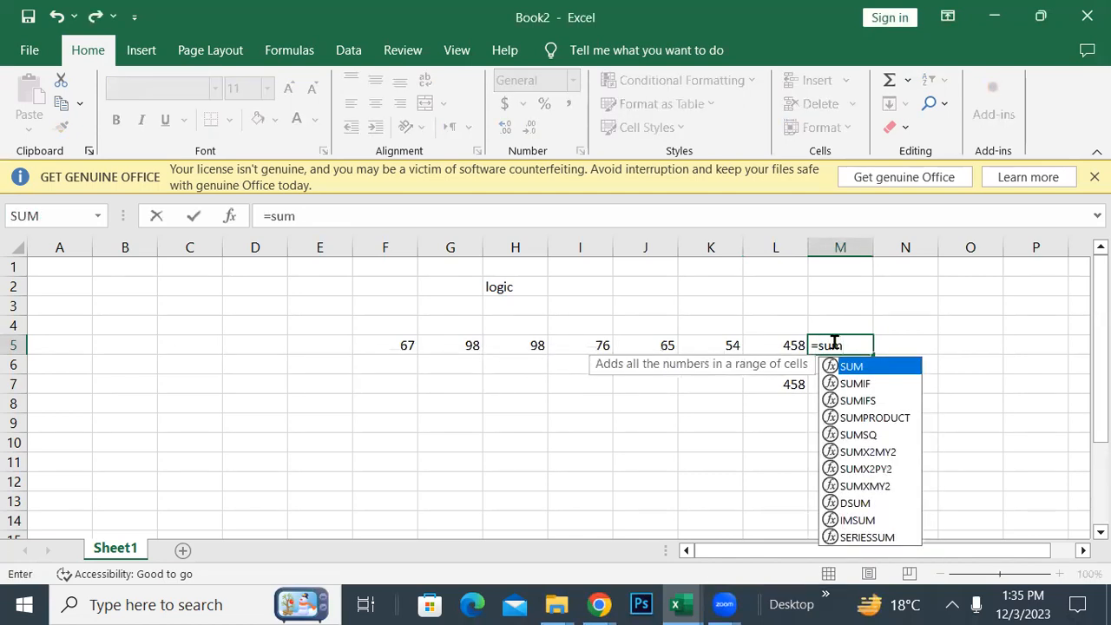
type("(")
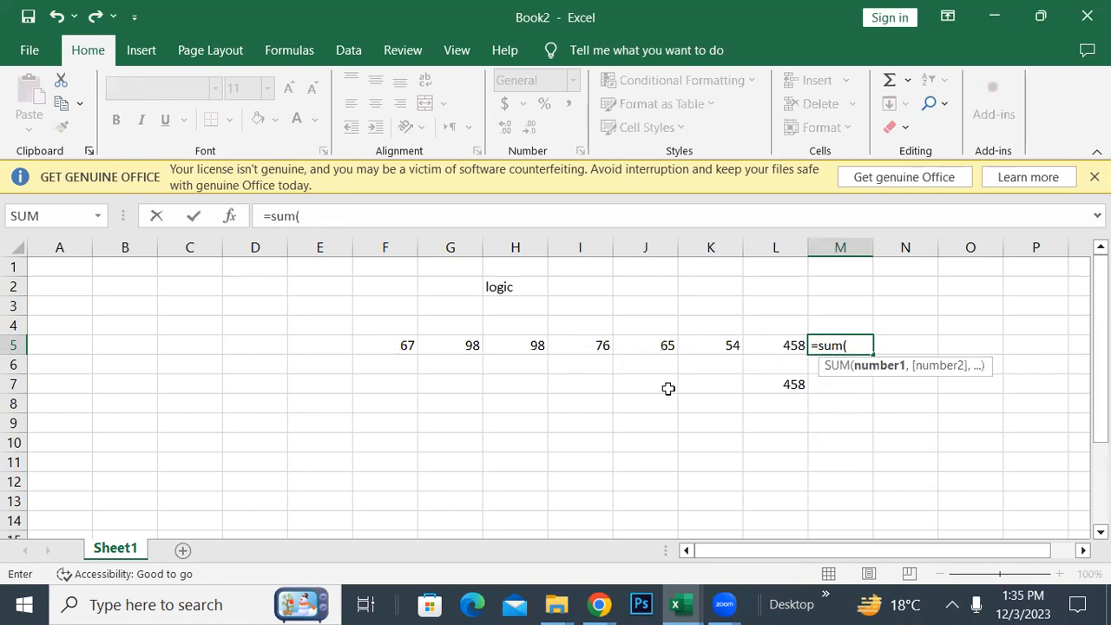
left_click(388, 346)
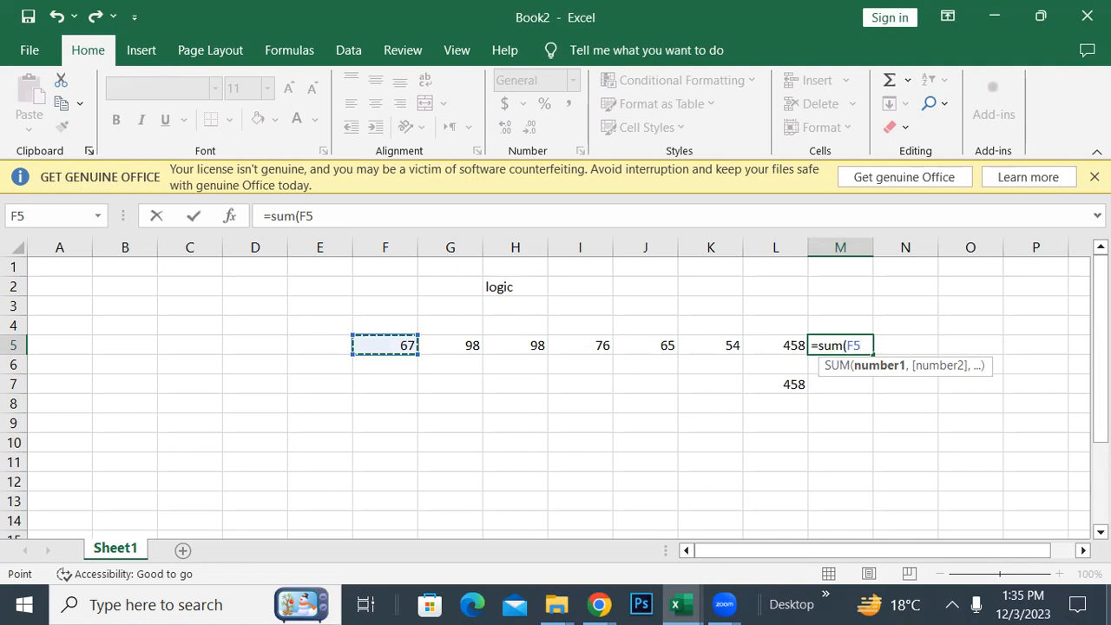
key("F8")
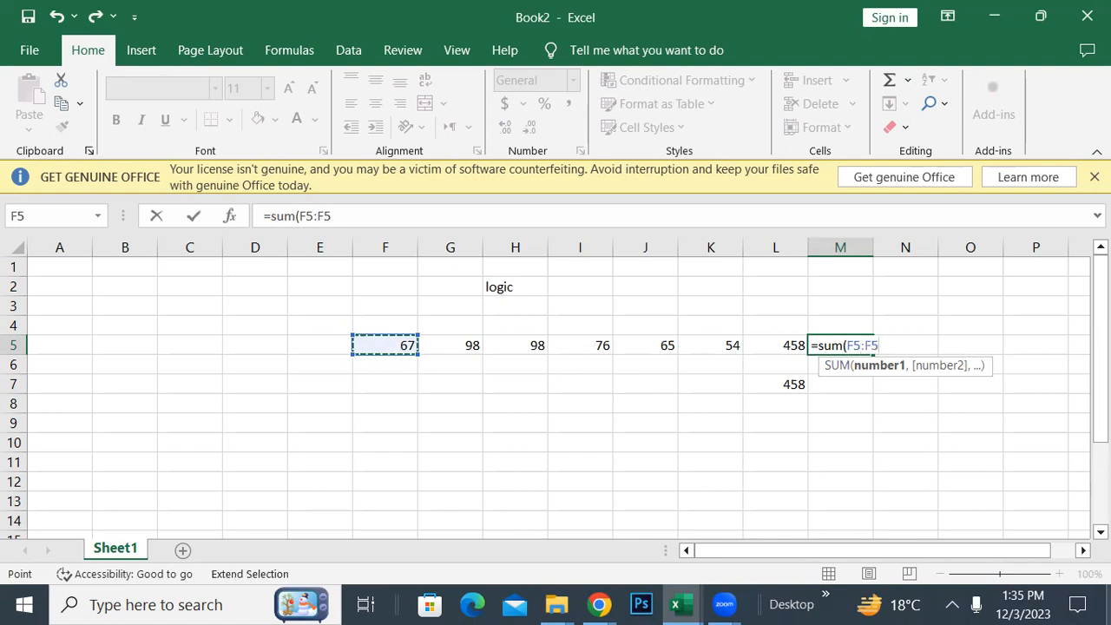
key("BackSpace")
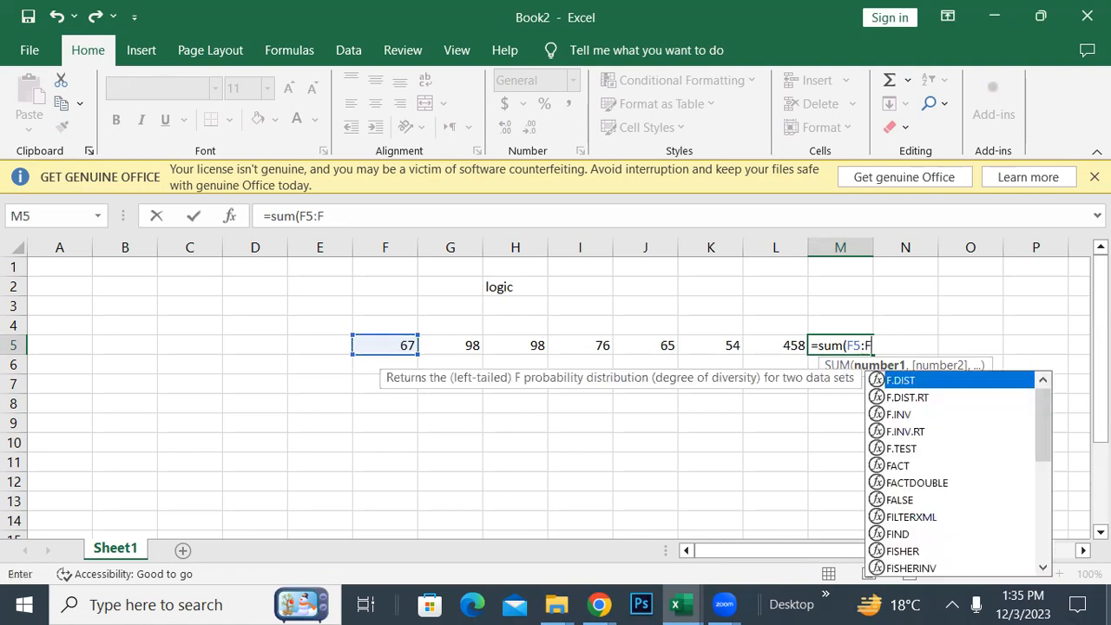
key("BackSpace")
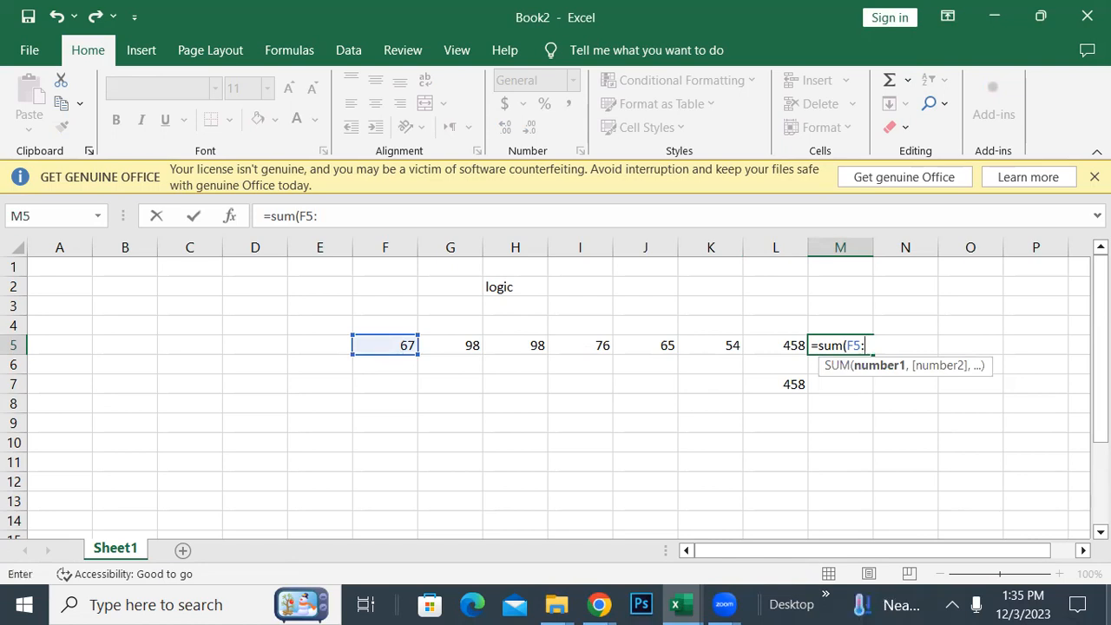
left_click(730, 347)
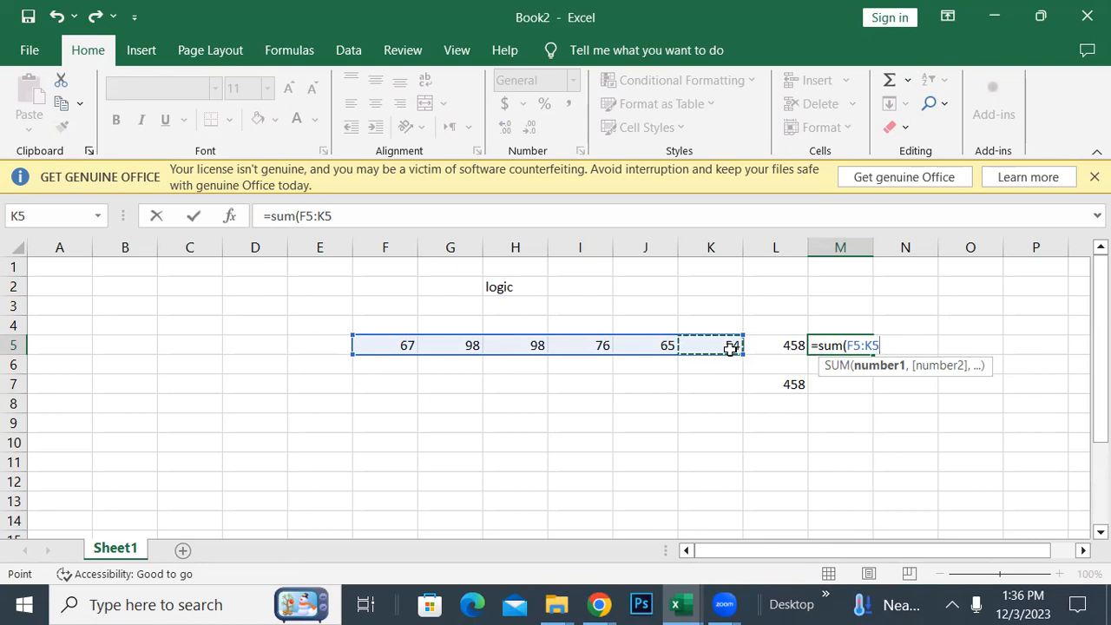
type(")")
key("Return")
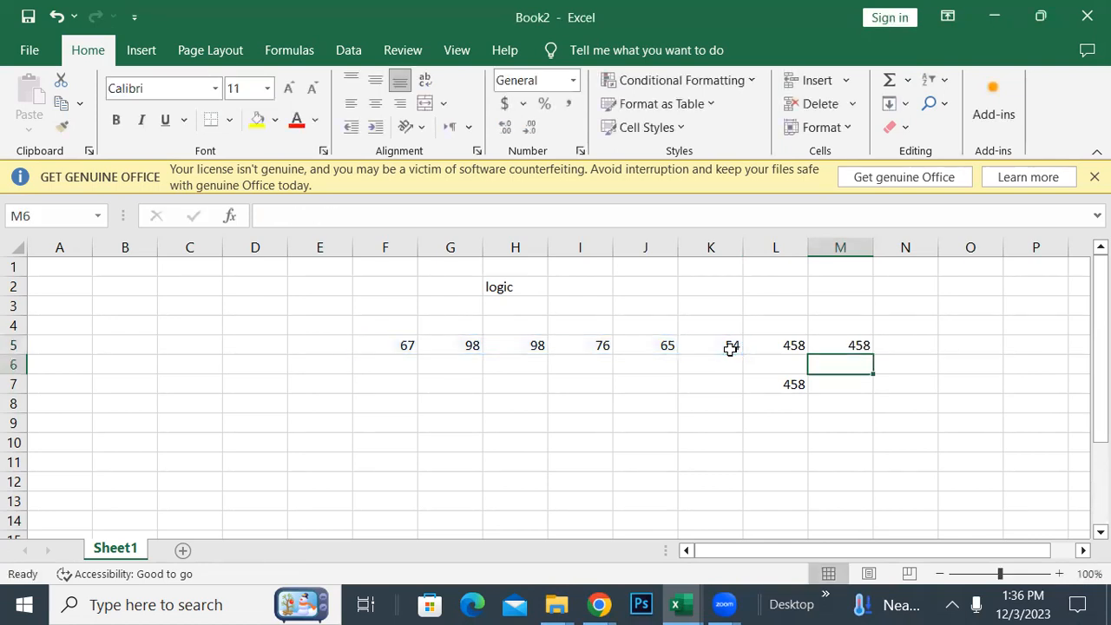
Undo the sum formulas entered in cells M5 and L7.
key("ctrl+z")
key("ctrl+z")
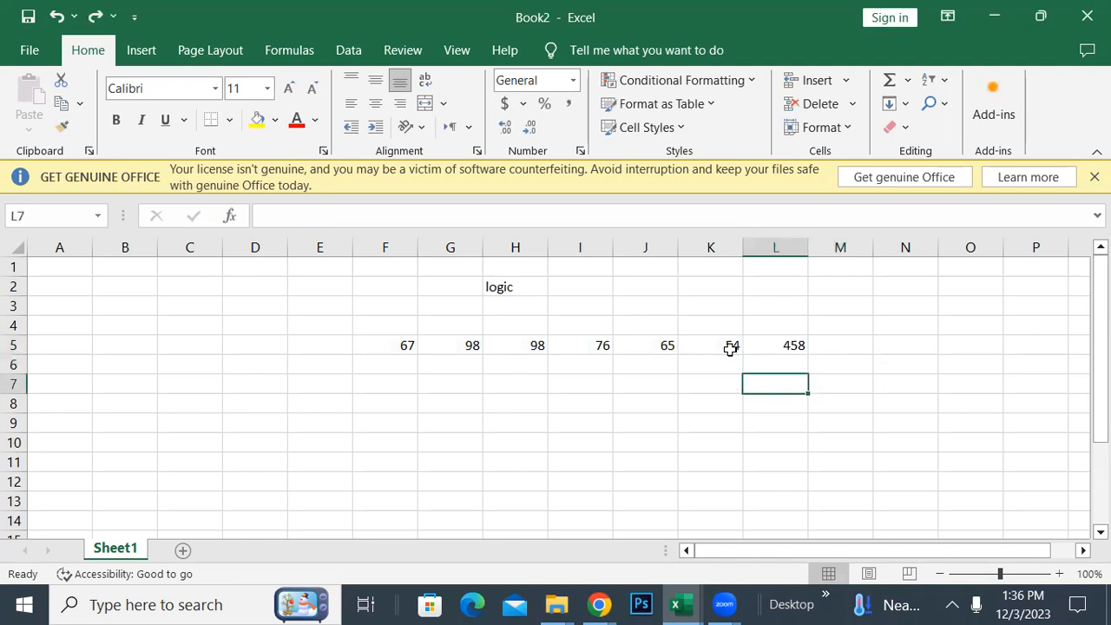
left_click(840, 353)
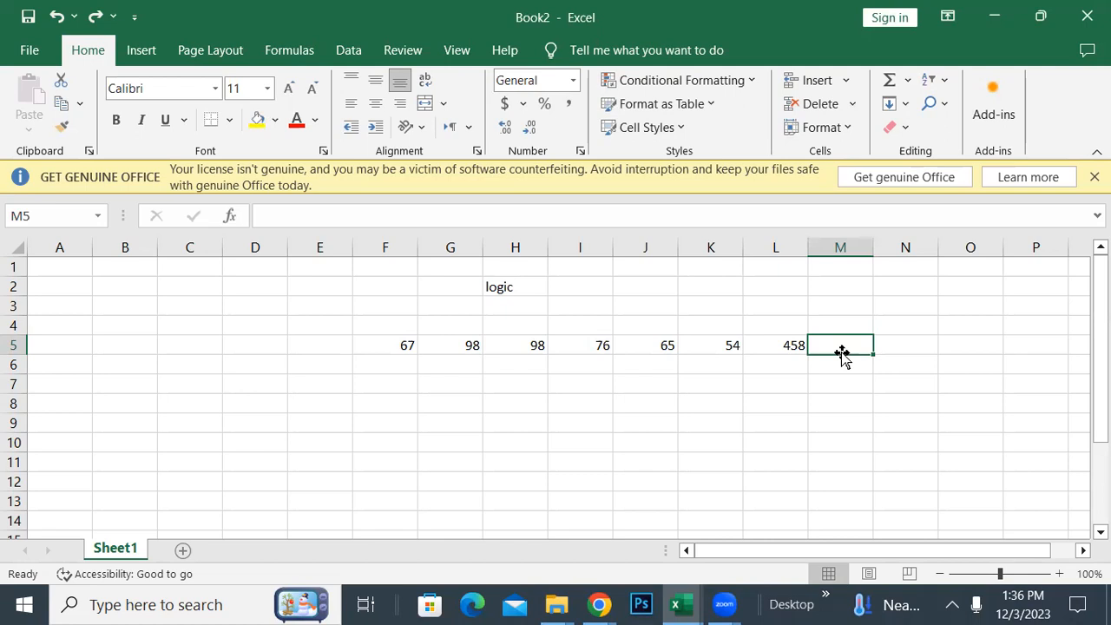
left_click(912, 349)
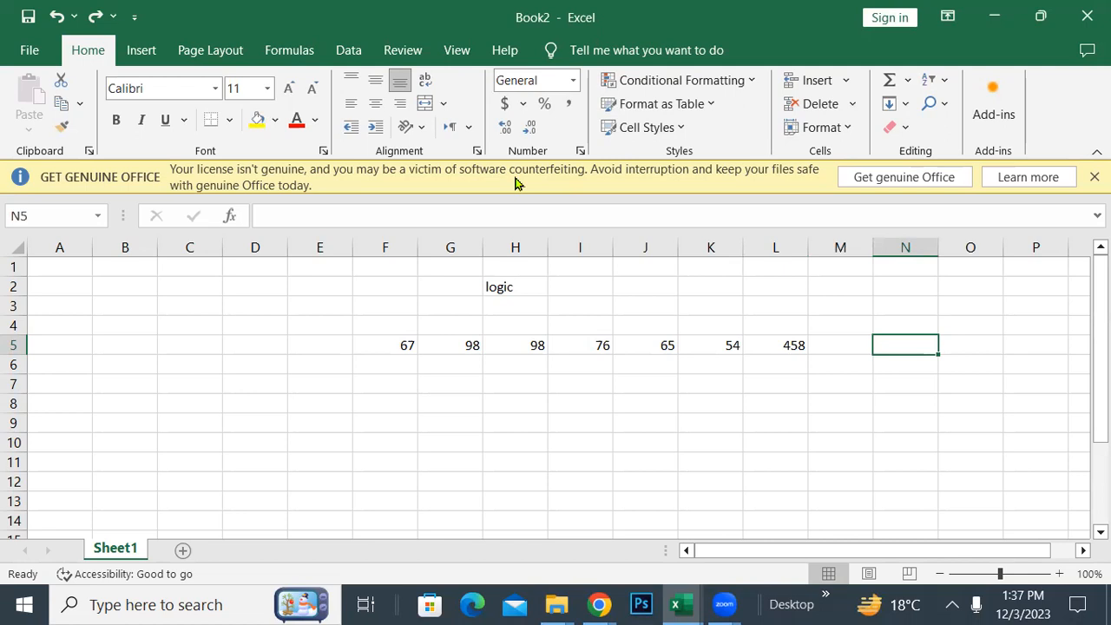
key("ctrl+n")
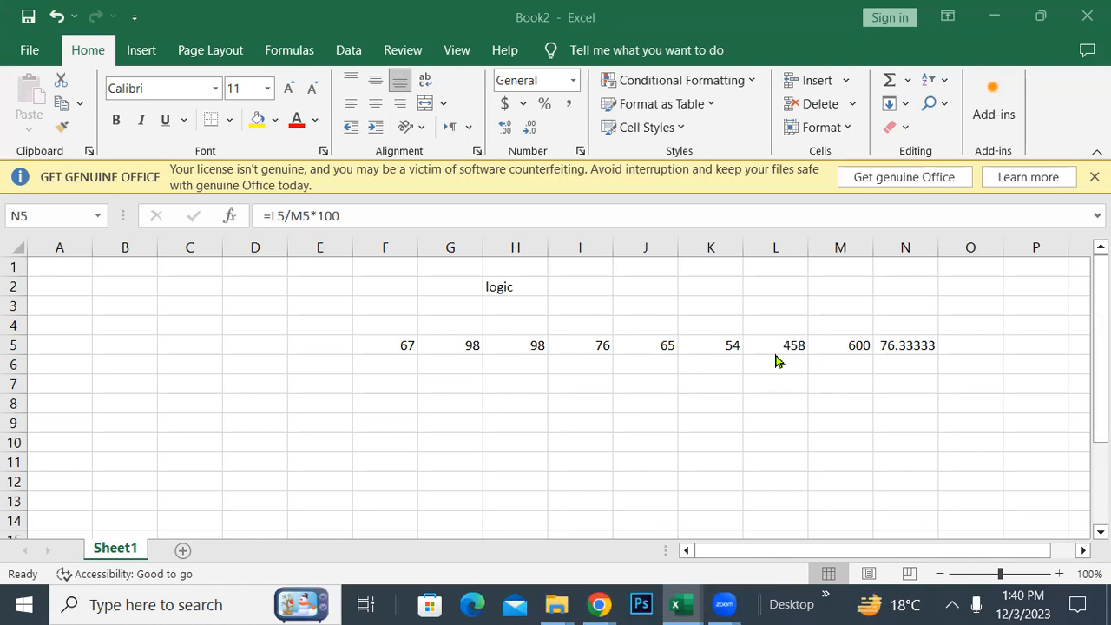
Label cell M4 as total and cell L4 as marks above the row of numbers.
left_click(832, 315)
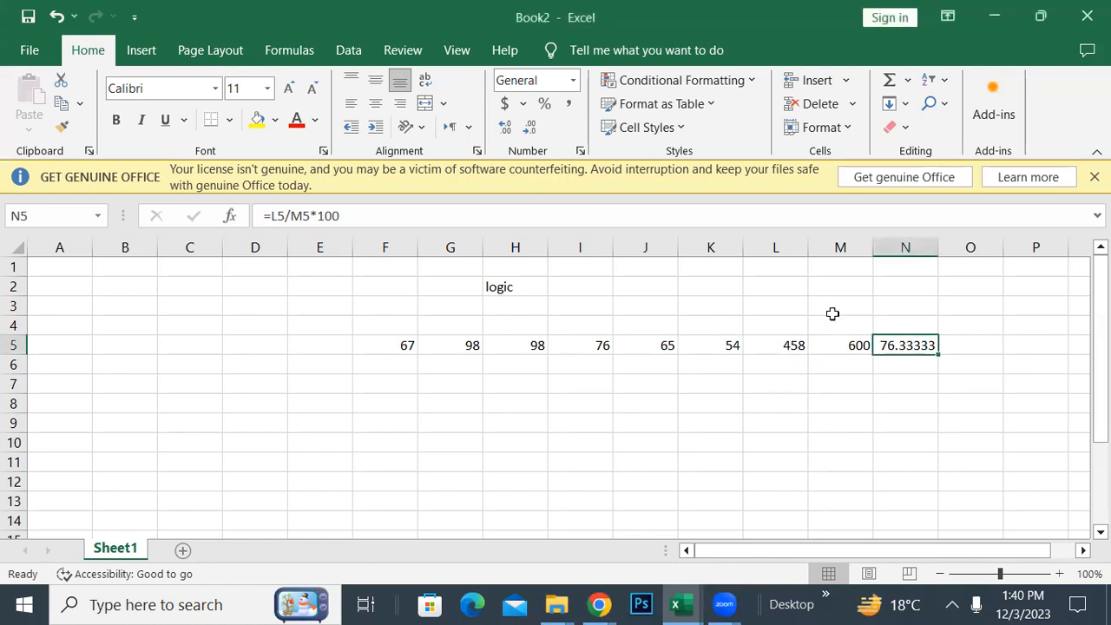
left_click(827, 326)
type("total")
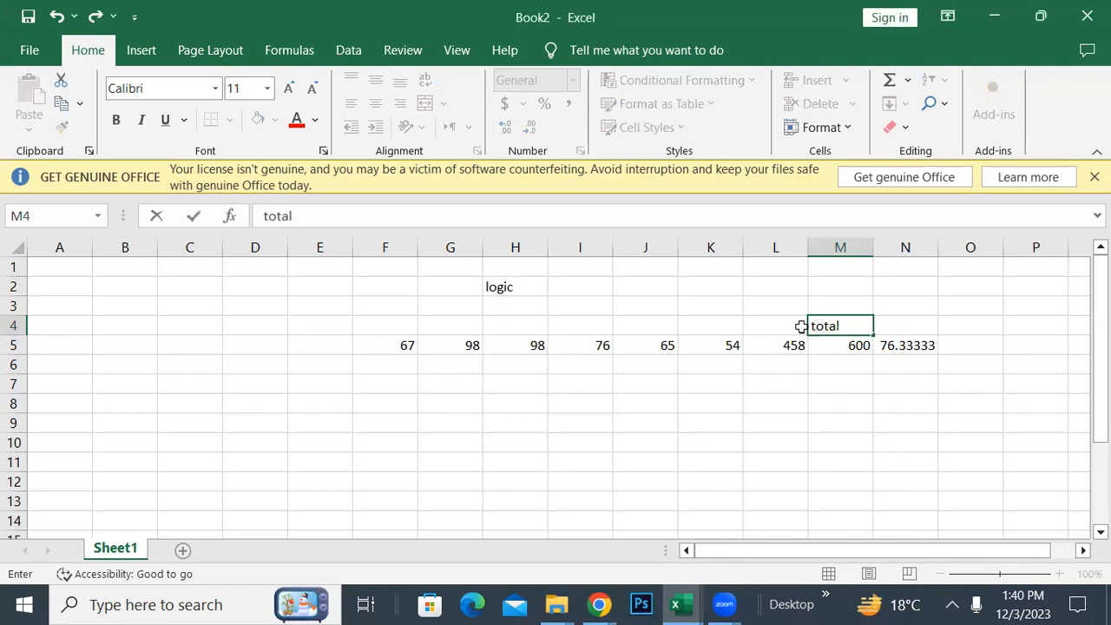
left_click(765, 325)
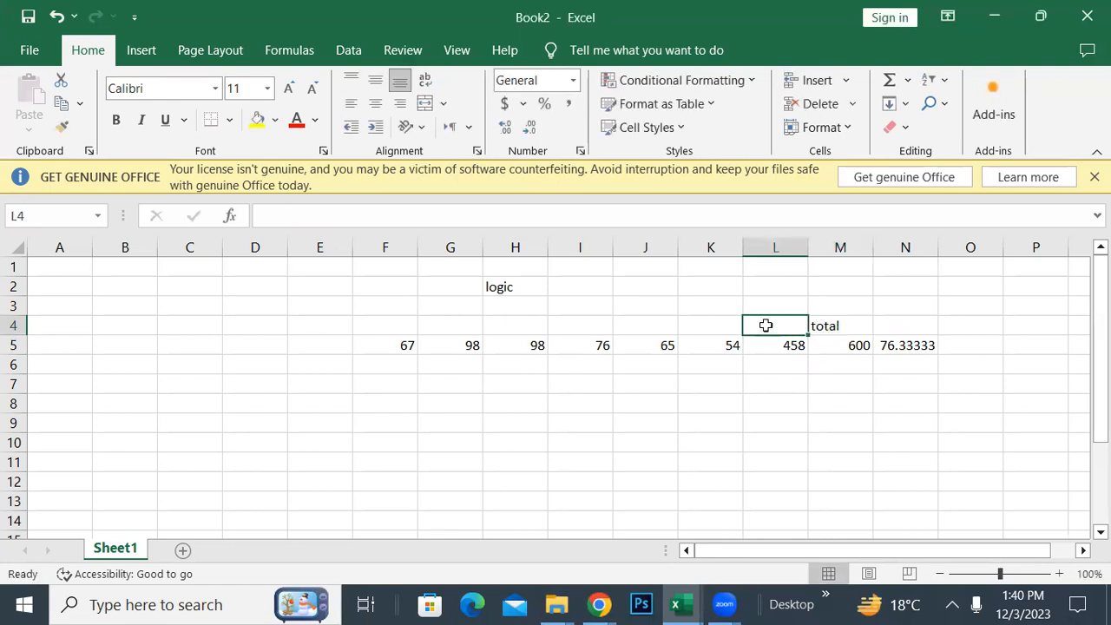
type("marks")
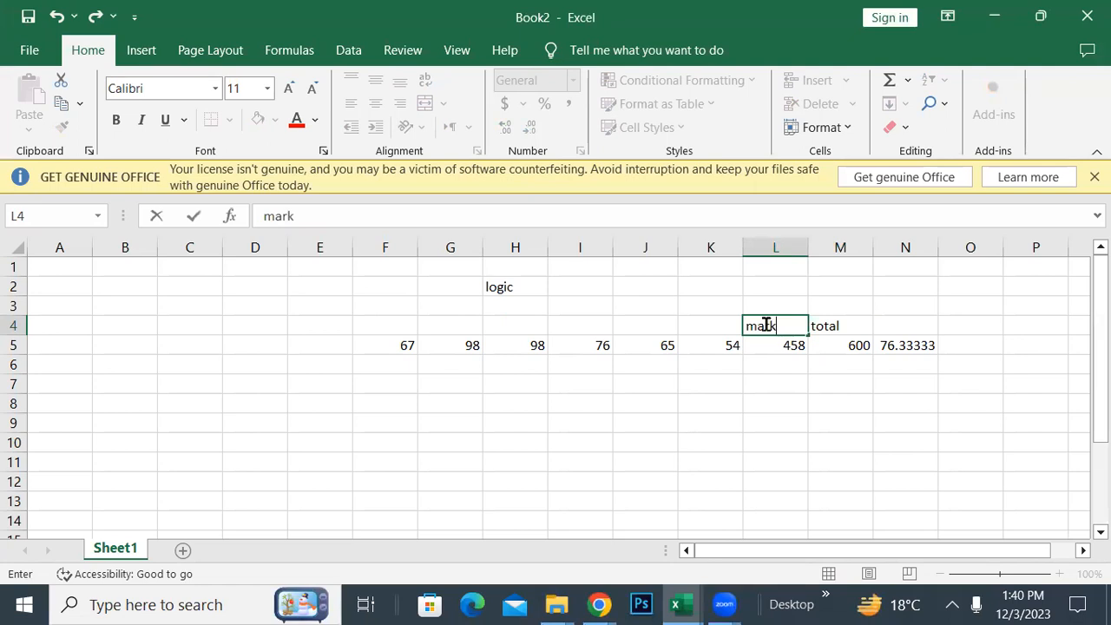
Re-enter the percentage formula =L5/M5*100 in cell N5, using the marks cell and the total cell.
left_click(904, 340)
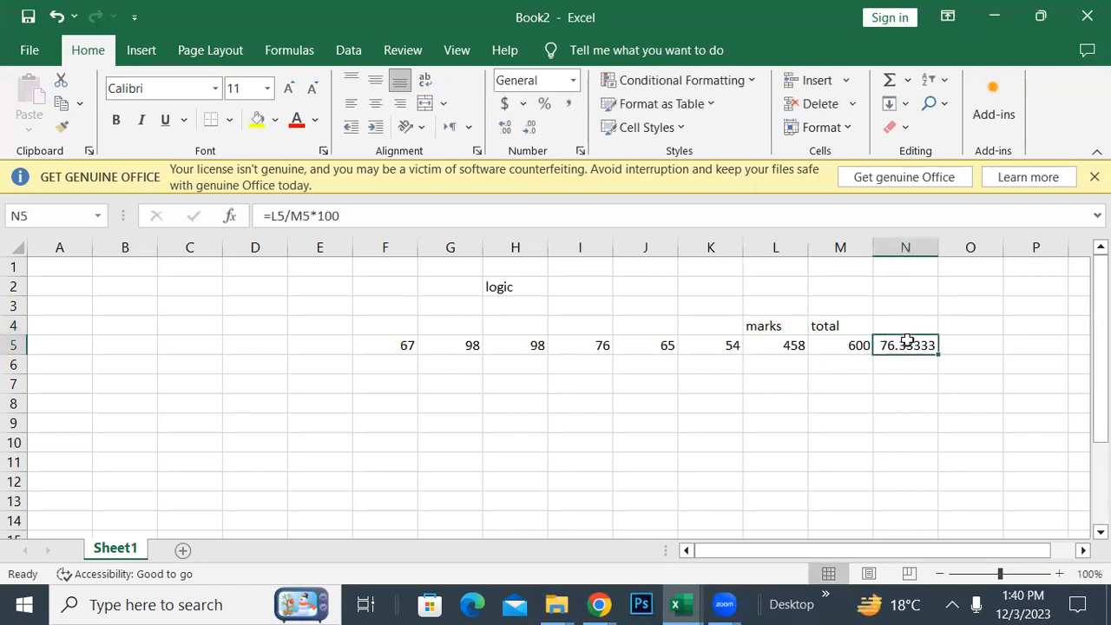
double_click(904, 341)
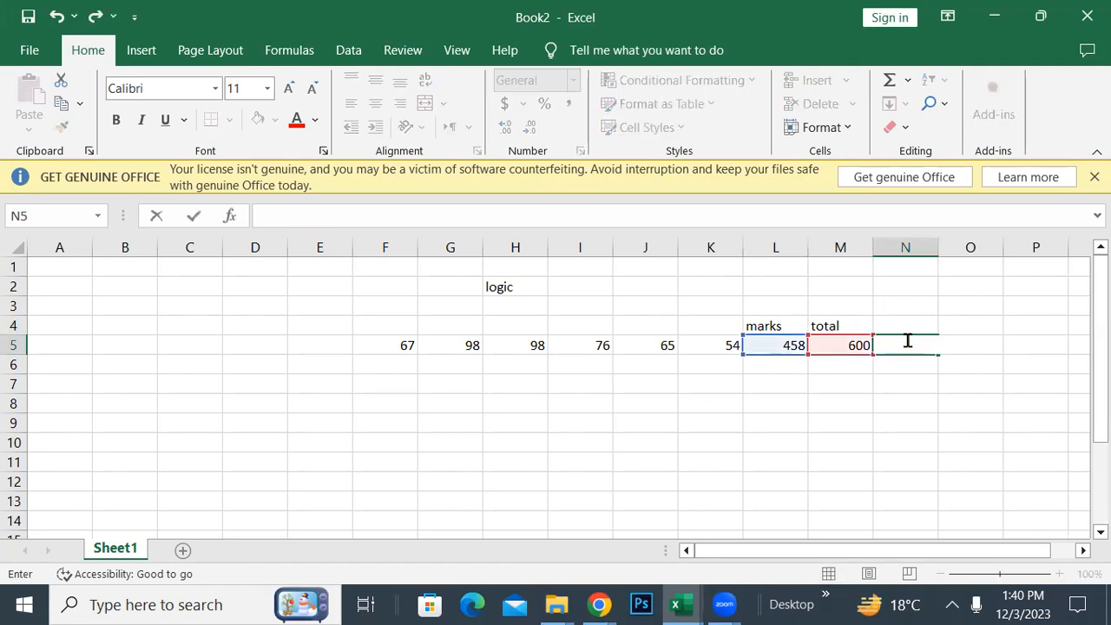
type("=")
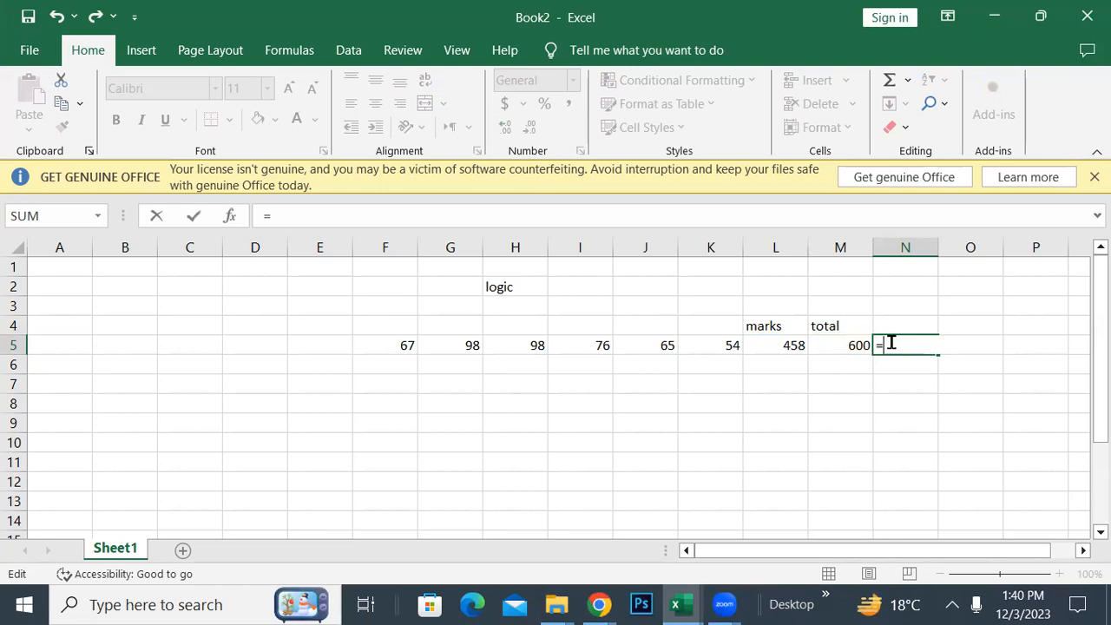
left_click(788, 346)
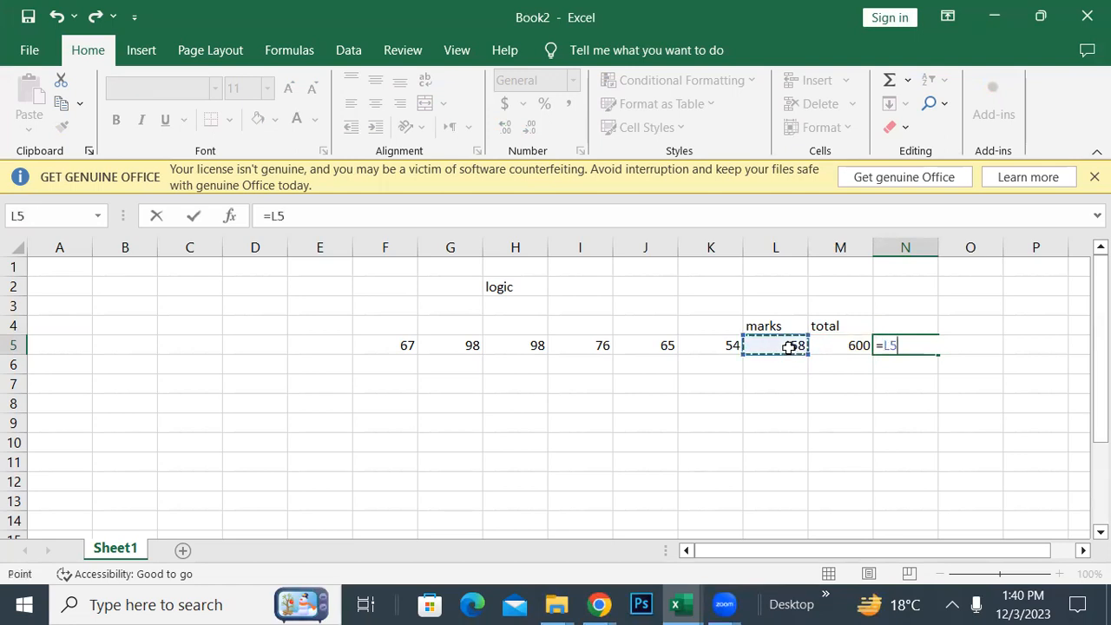
left_click(850, 345)
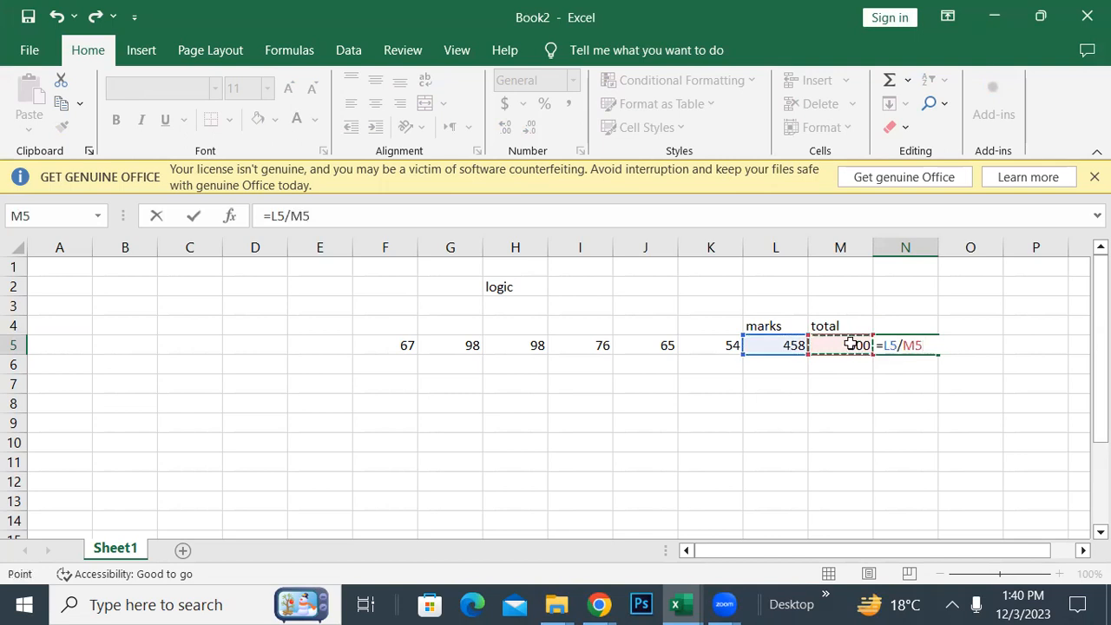
type("*100")
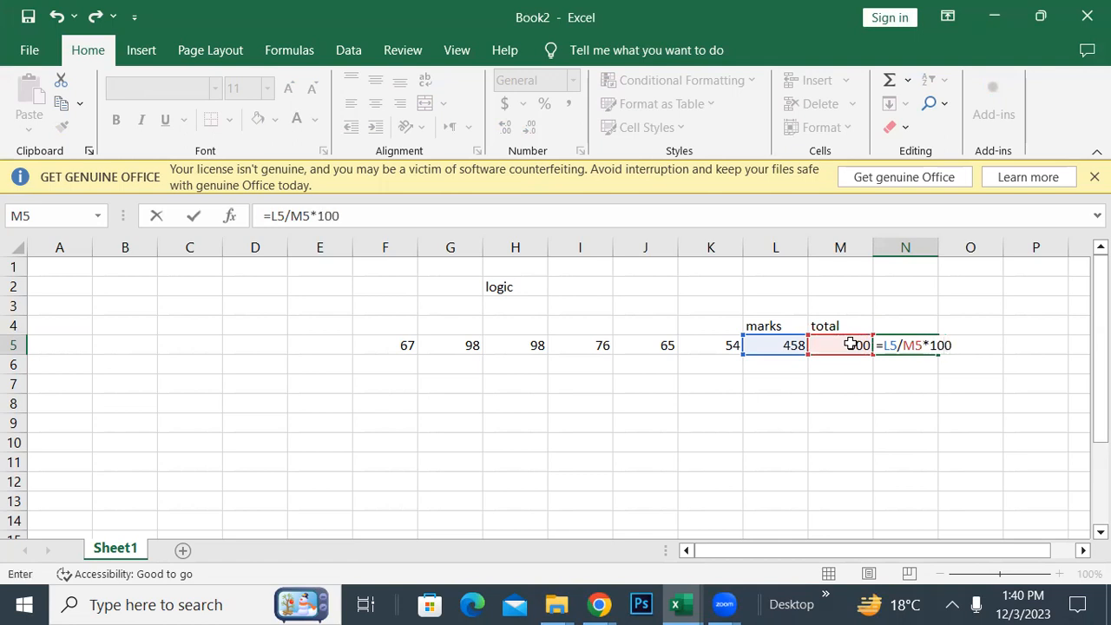
key("Return")
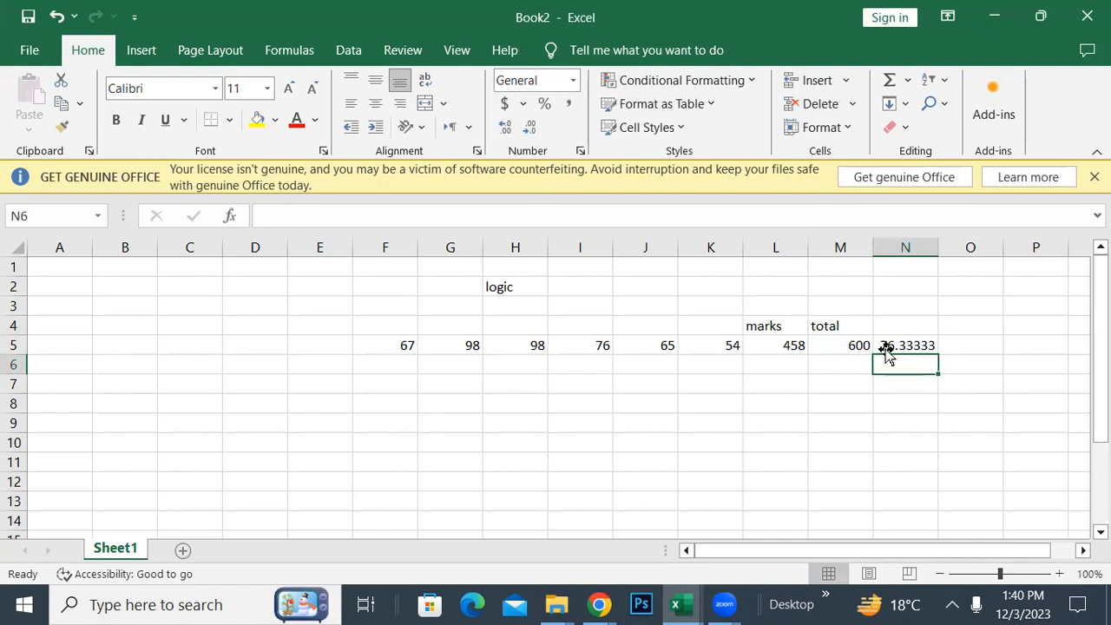
Label cell N4 as per above the percentage.
left_click(914, 328)
type("per")
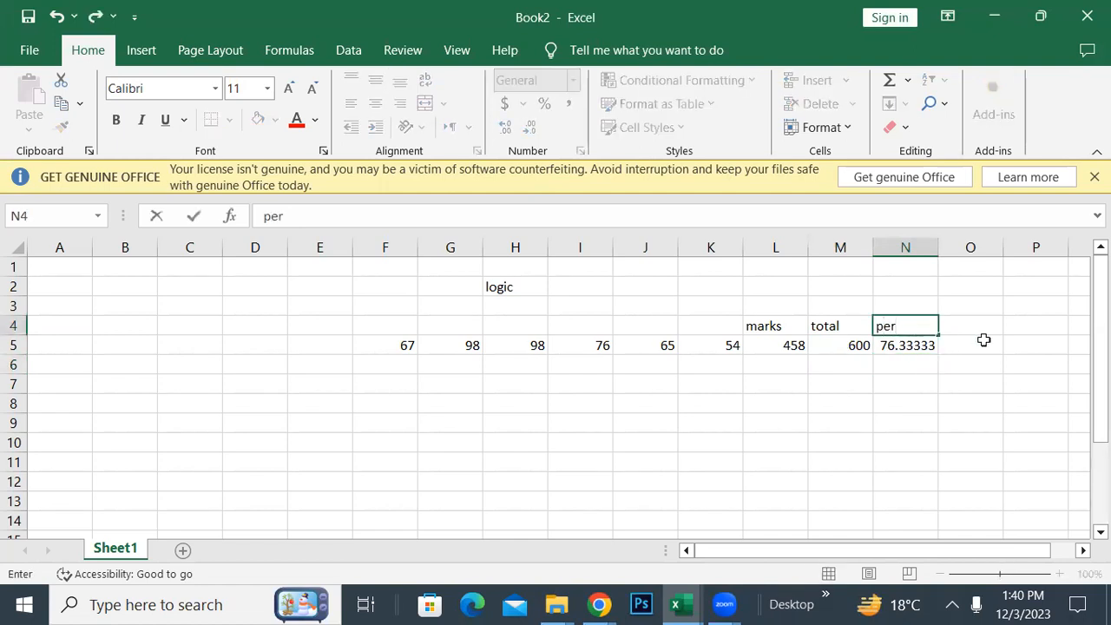
left_click(959, 324)
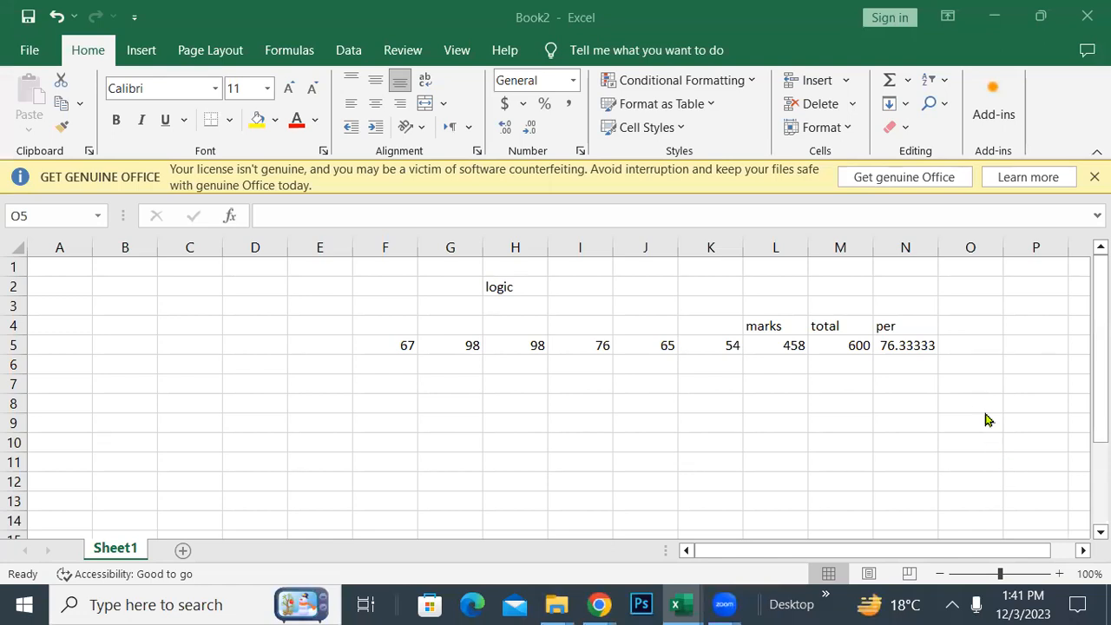
Try to build a nested grade formula in cell O5 that begins =if(N5>=90, "A",if.
left_click(954, 342)
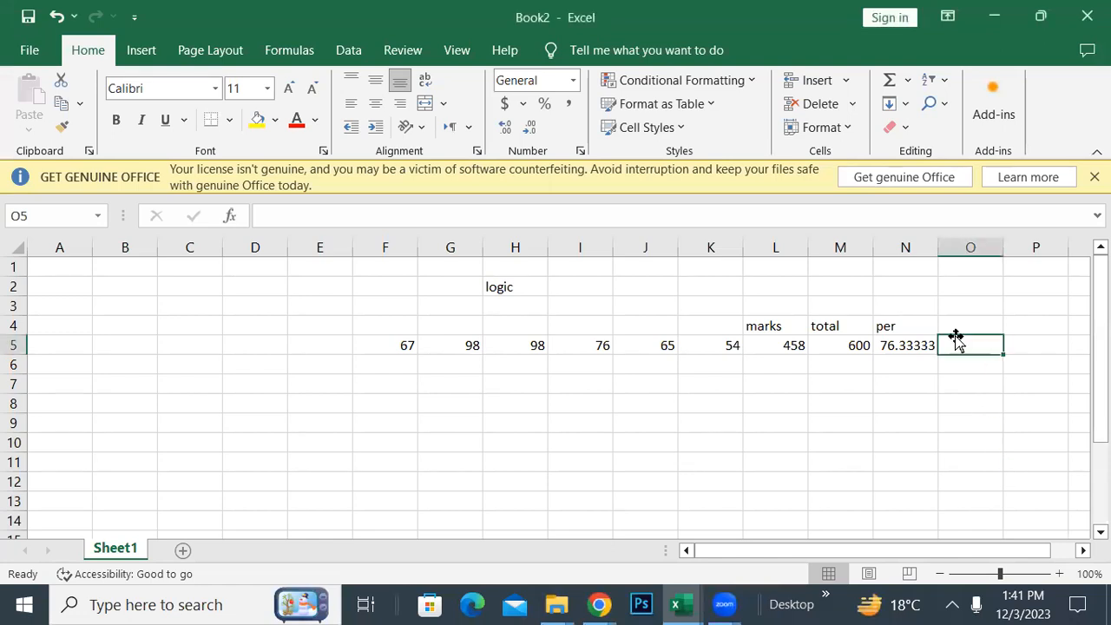
type("=")
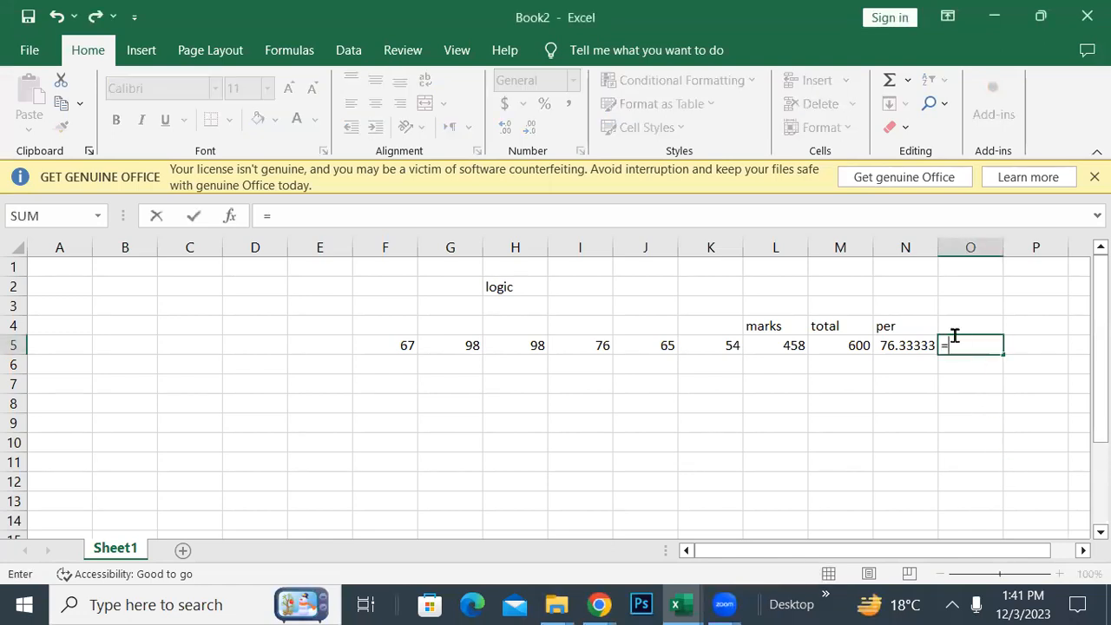
type("if")
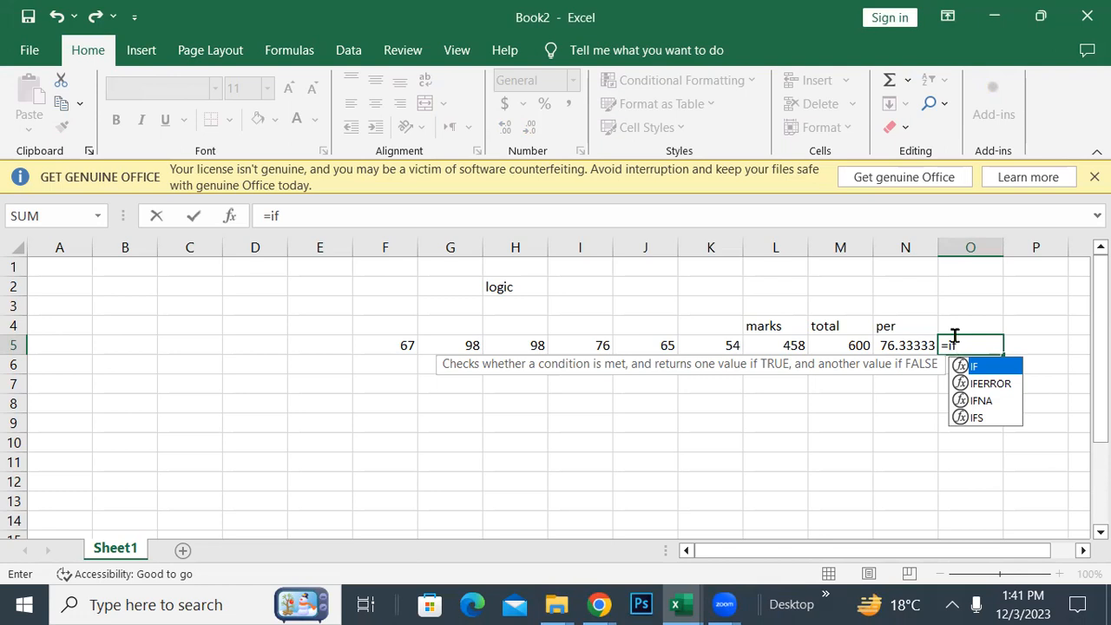
type("(")
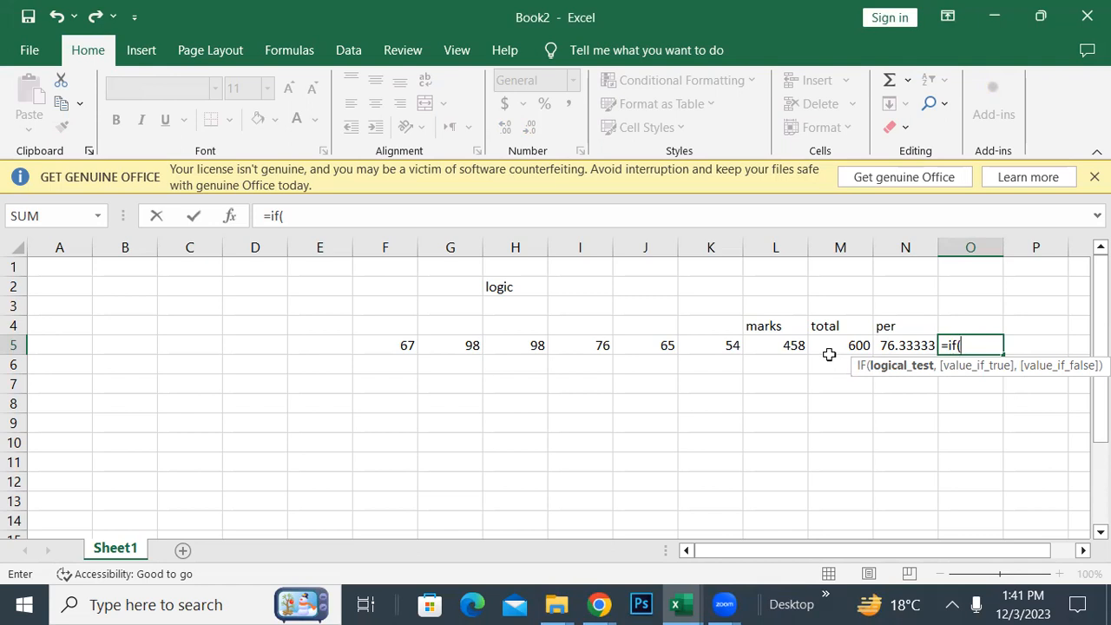
left_click(897, 345)
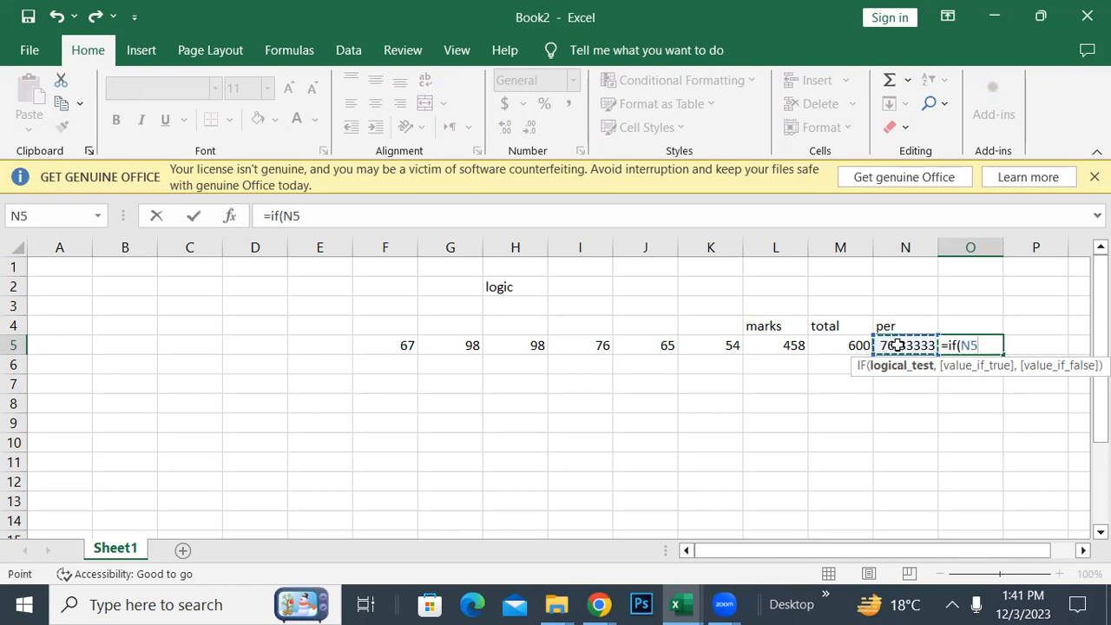
type(">=9")
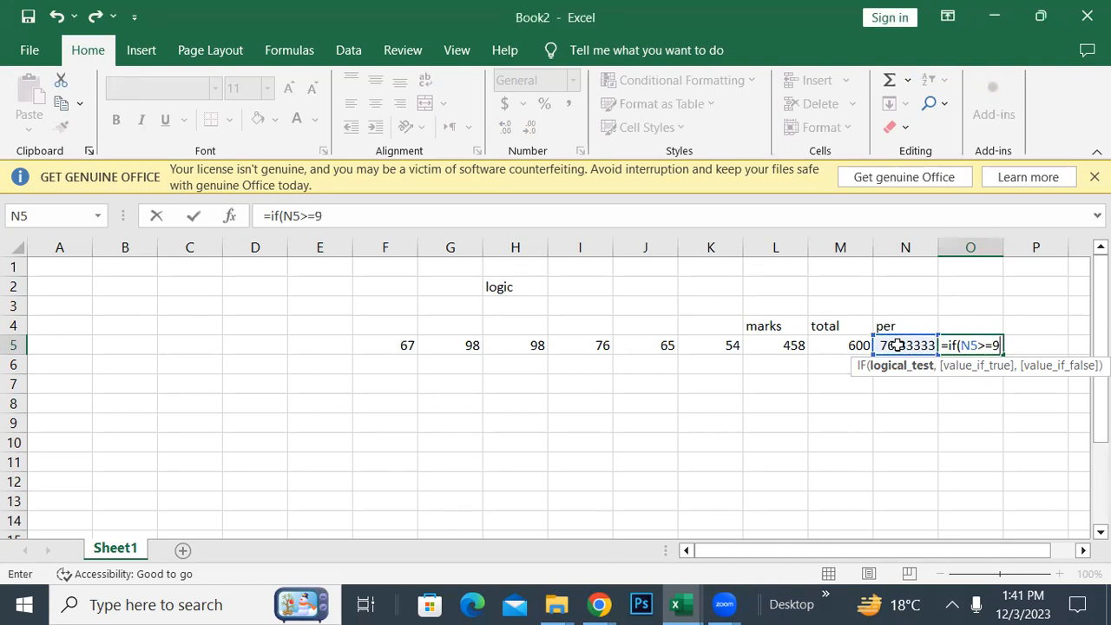
type("0,")
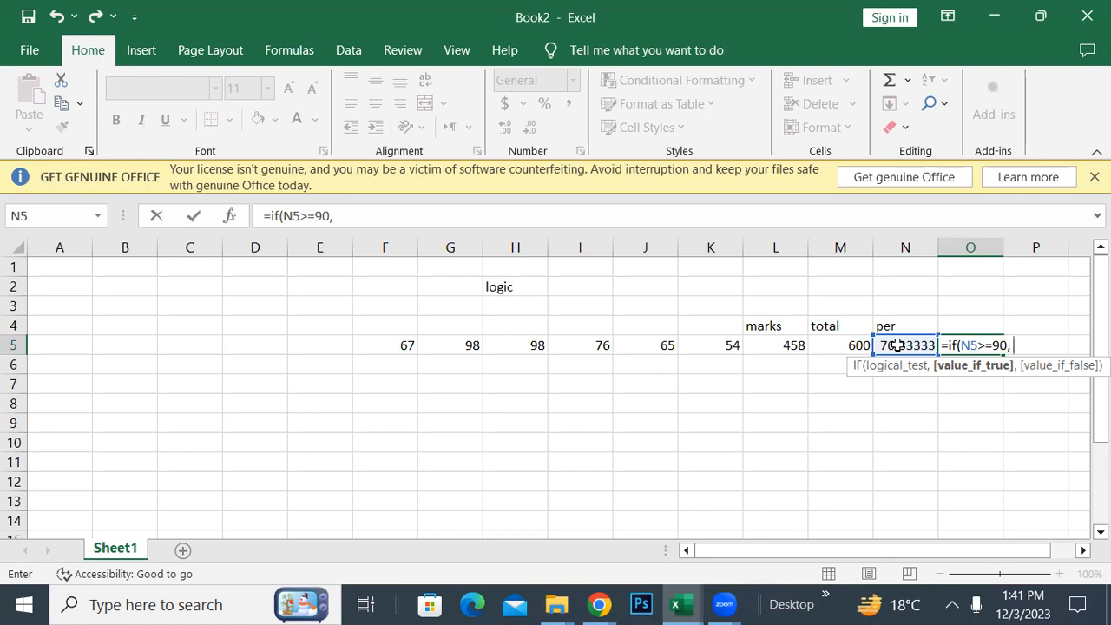
type("\"a")
key("BackSpace")
type("A\"")
type(",")
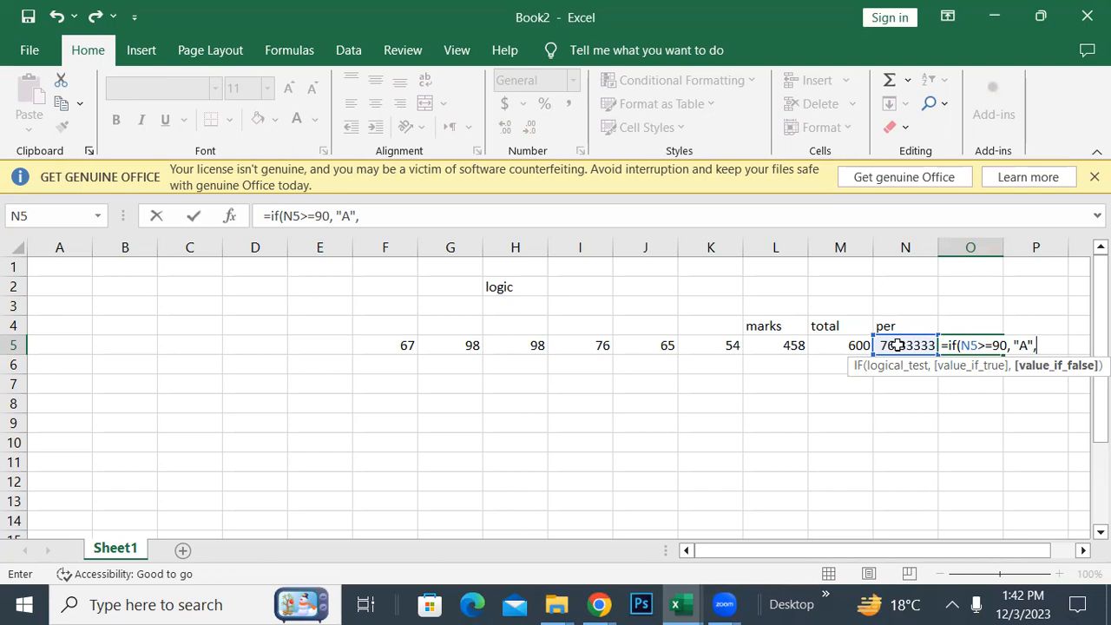
type("if")
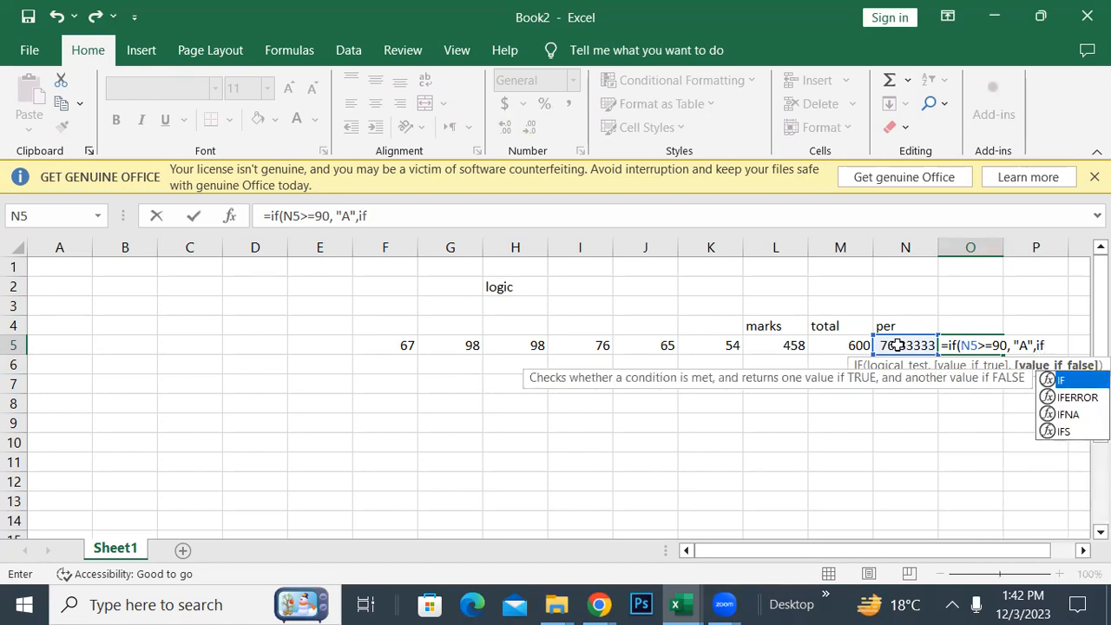
key("Escape")
Undo the stray bracket entered over the percentage formula in cell N5.
type("(")
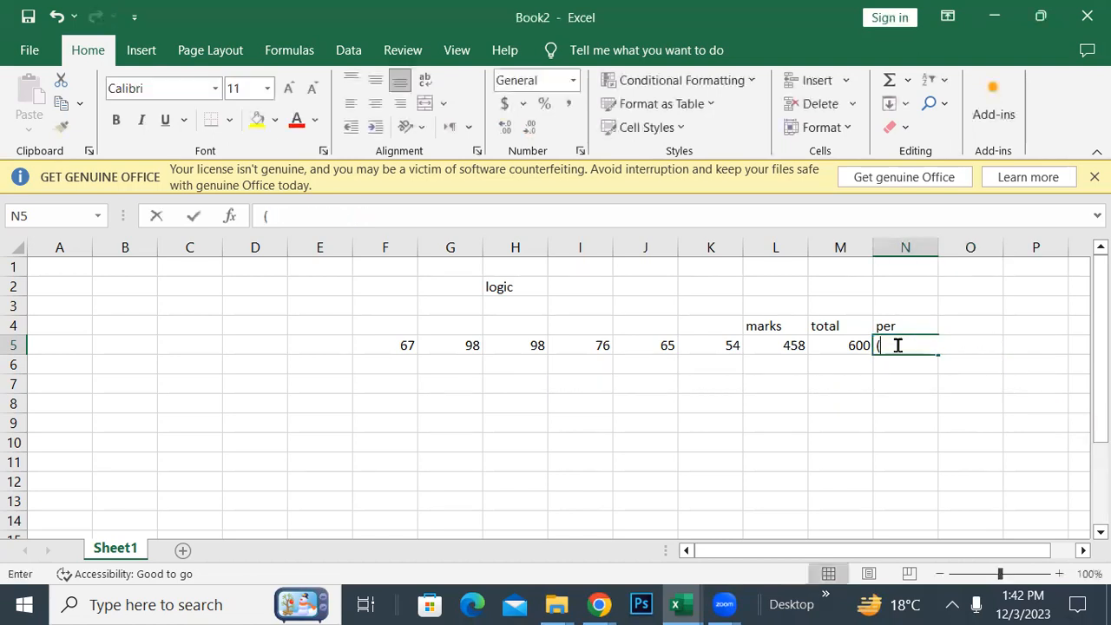
key("ctrl+z")
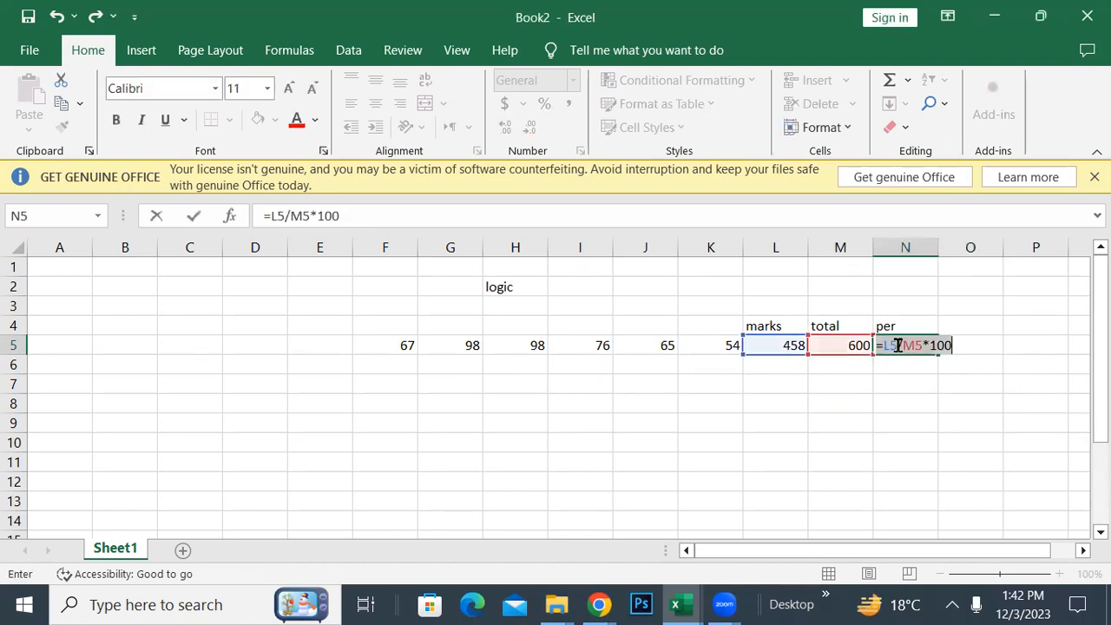
left_click(631, 184)
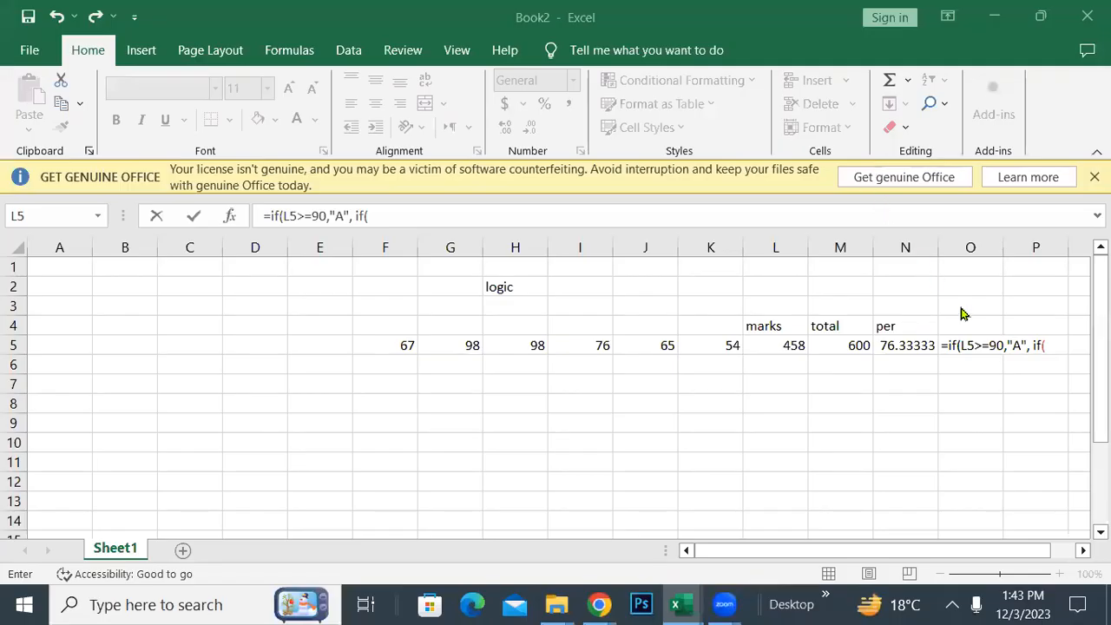
Complete the grade formula in cell O5 as =if(L5>=90,"A", if(l5>=80,"B",)).
left_click(1045, 343)
left_click(1051, 344)
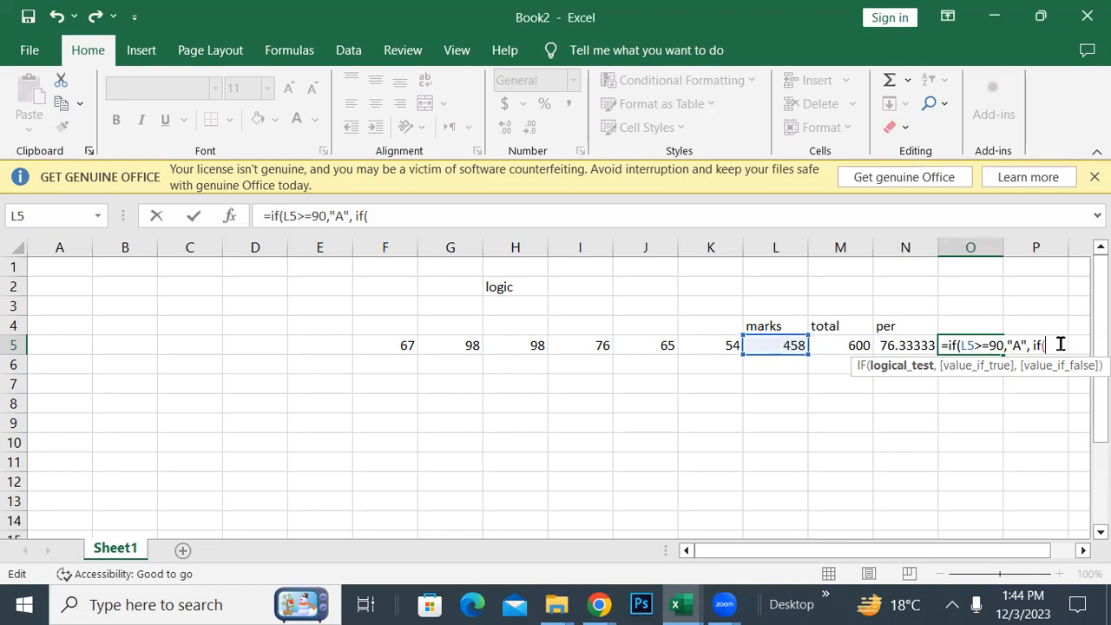
type("l5")
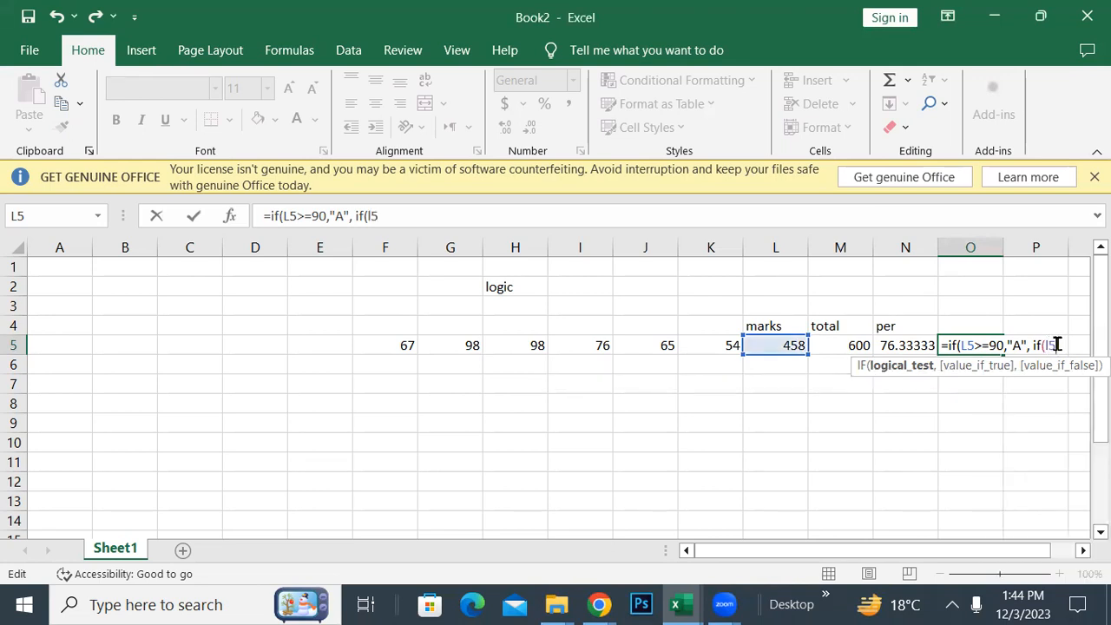
type(">=80,")
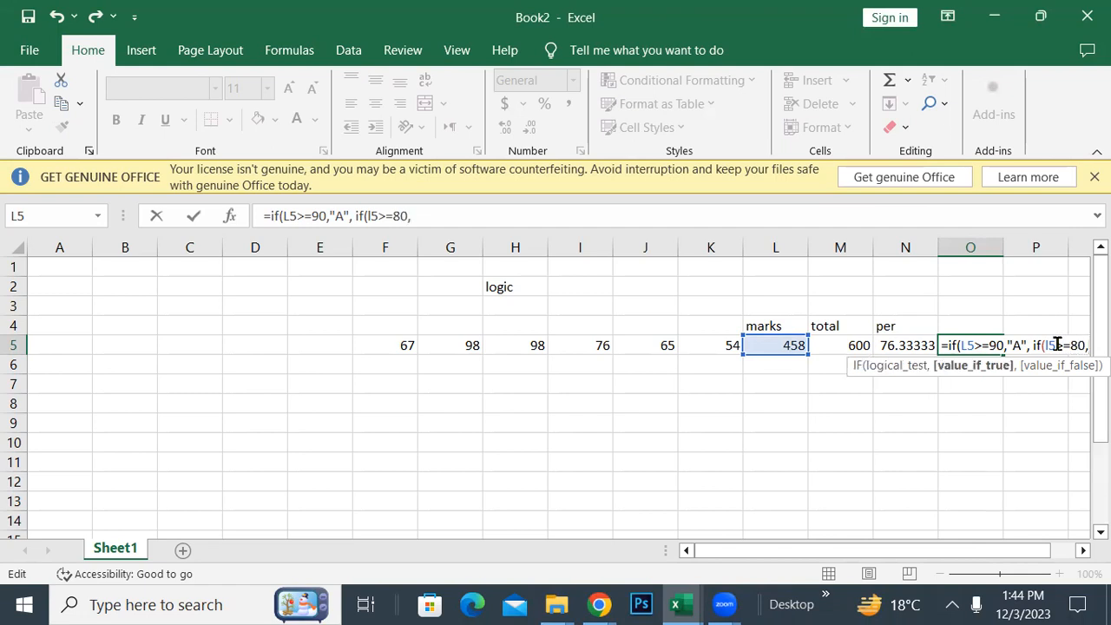
type("\"")
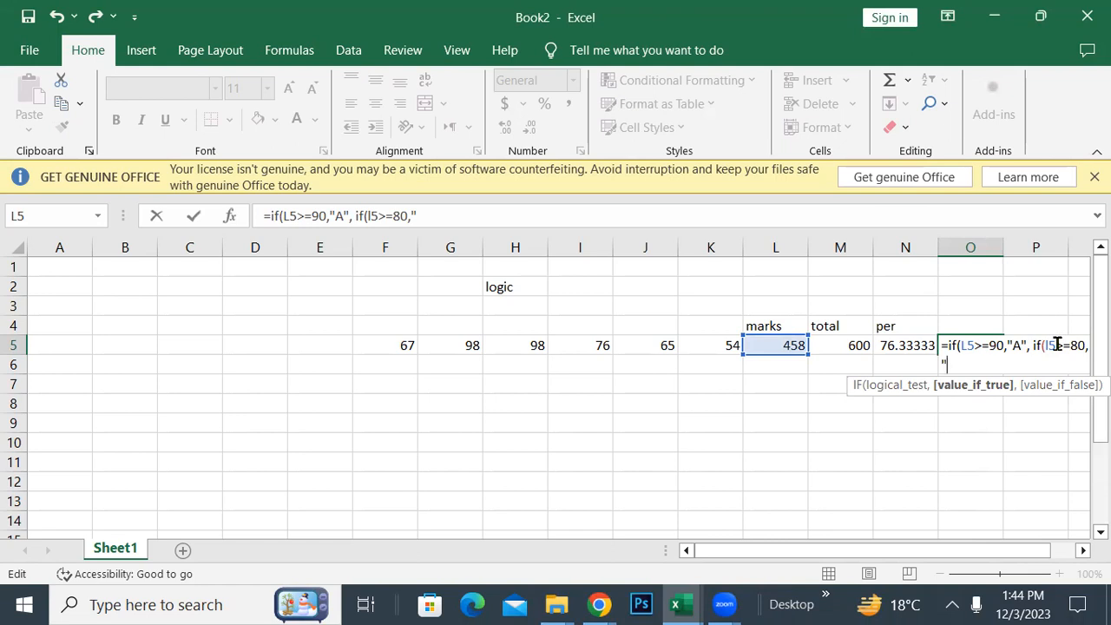
type("B\",")
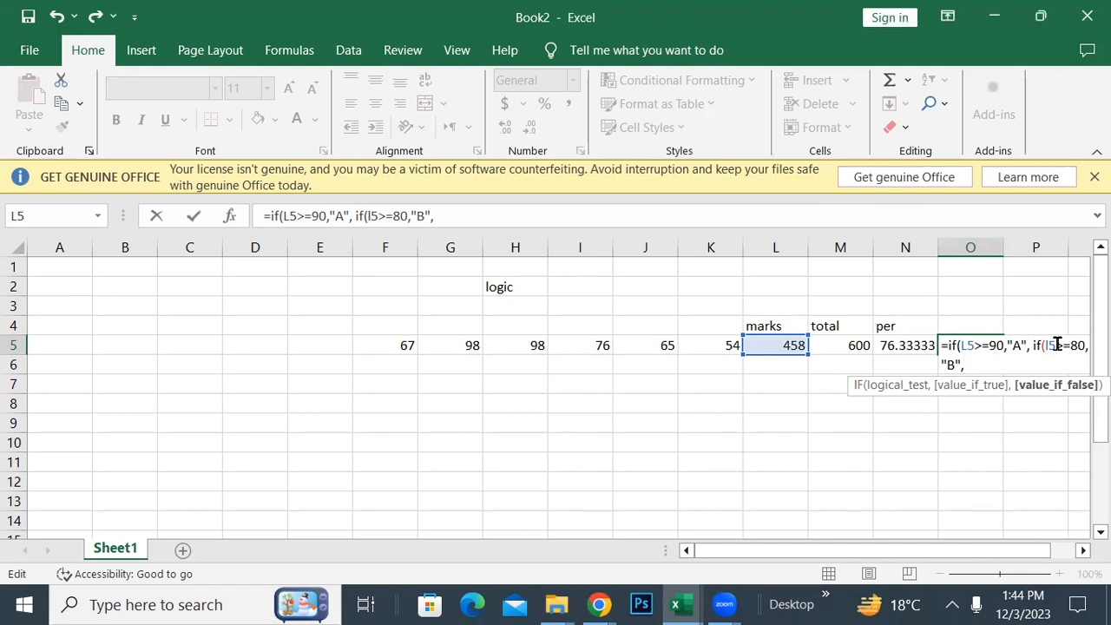
type("))")
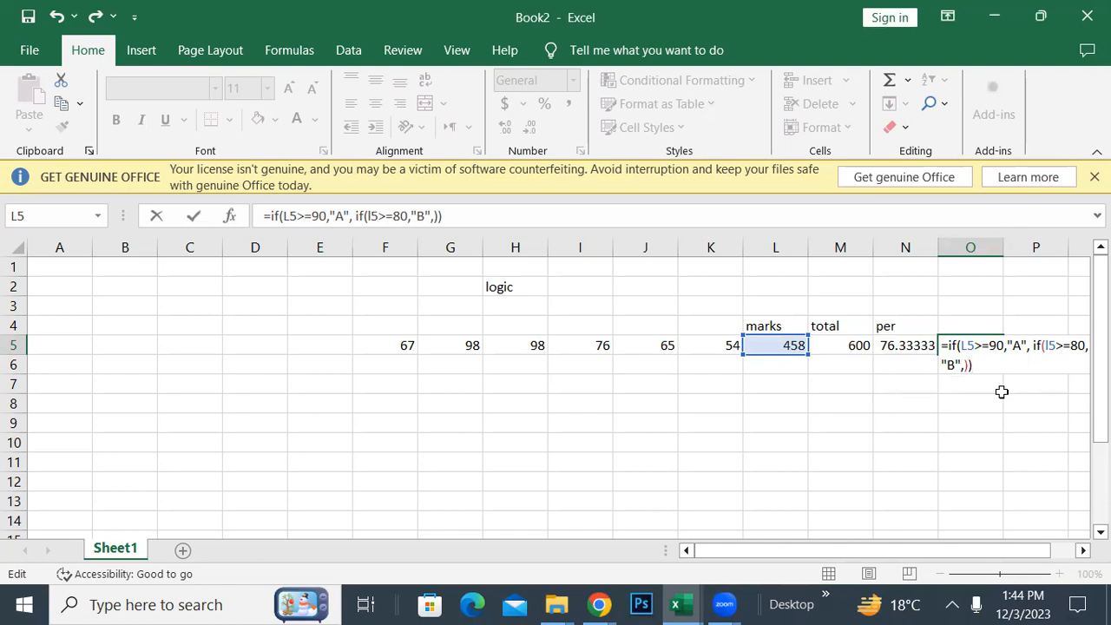
key("Return")
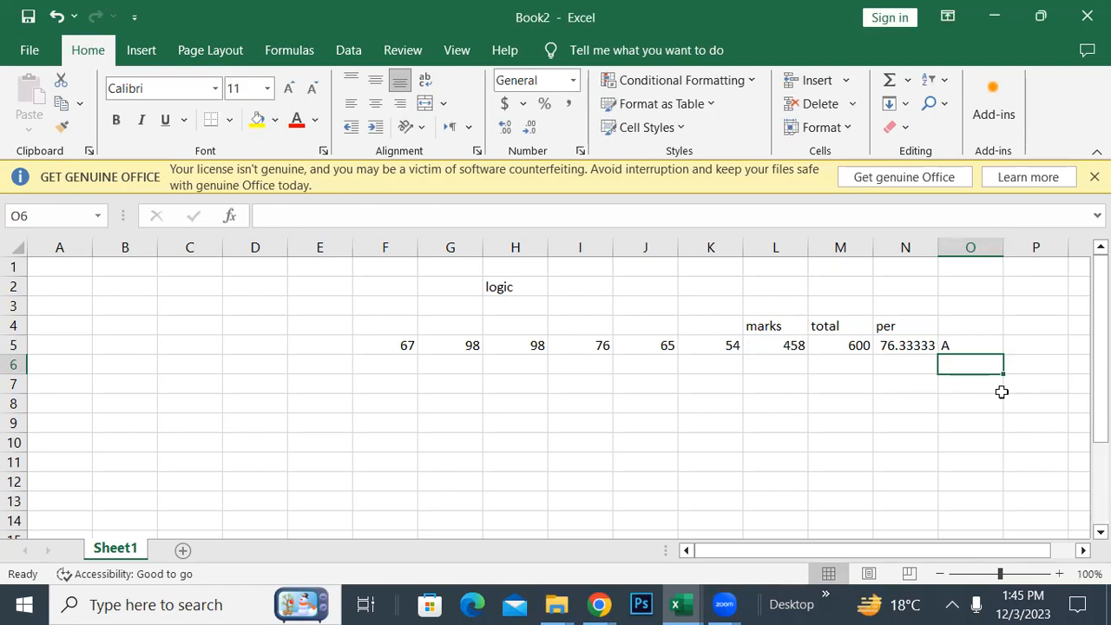
Replace the grade formula in cell O5 with =IF(L2>=90, "A", IF(L2>=80, "B", IF(L2>=70, "C", IF(L2>=60, "D", "F")))).
left_click(966, 346)
key("BackSpace")
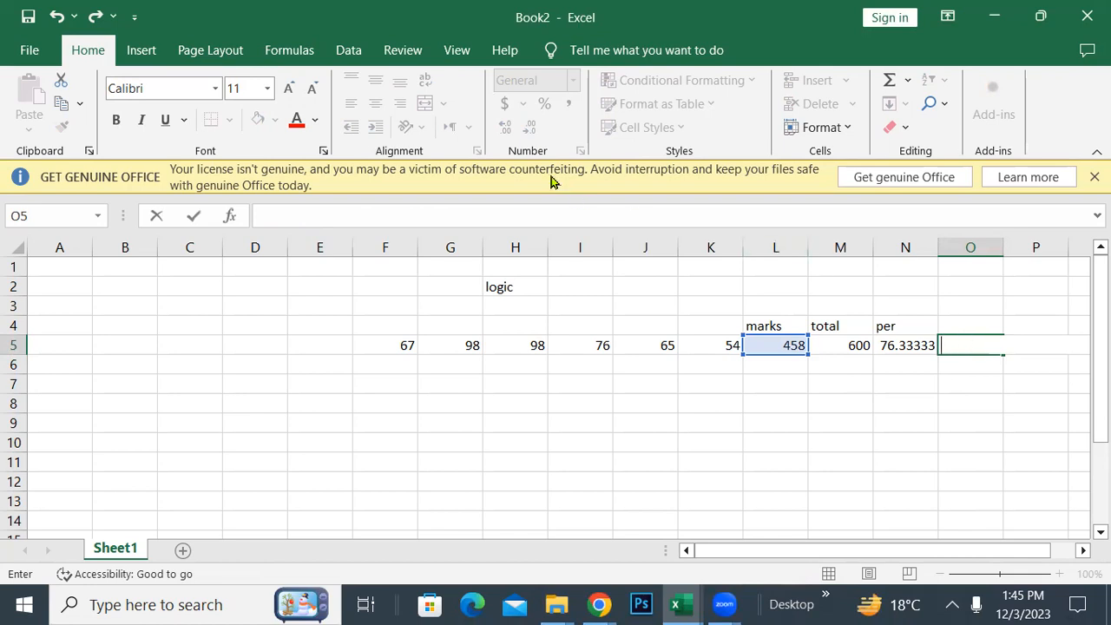
left_click(868, 186)
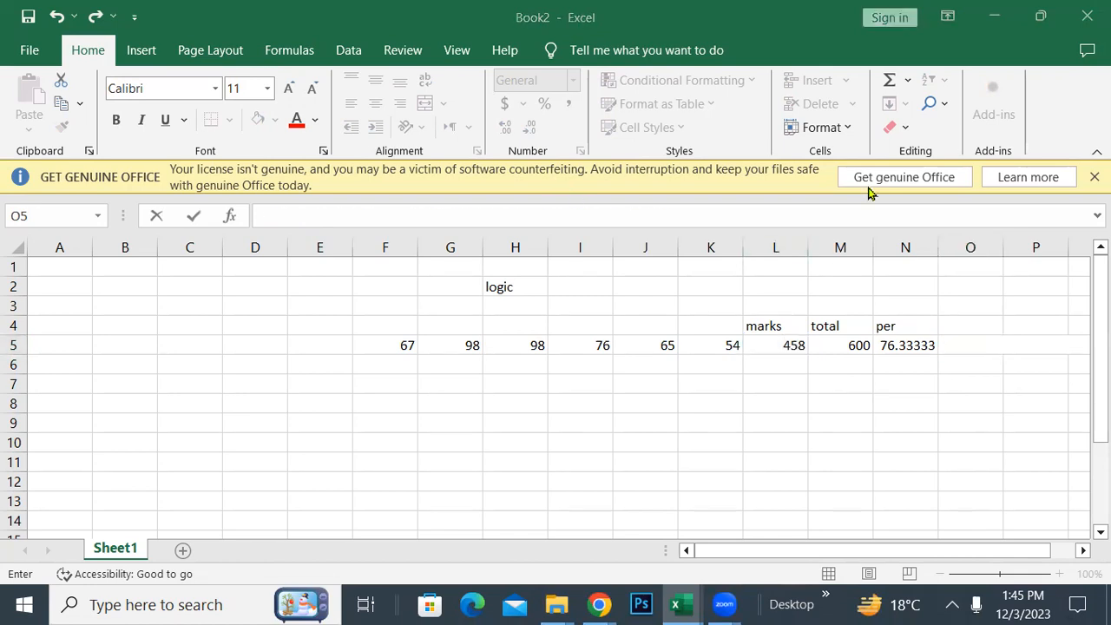
type("=IF(L2>=90, \"A\", IF(L2>=80, \"B\", IF(L2>=70, \"C\", IF(L2>=60, \"D\", \"F\"))))\"")
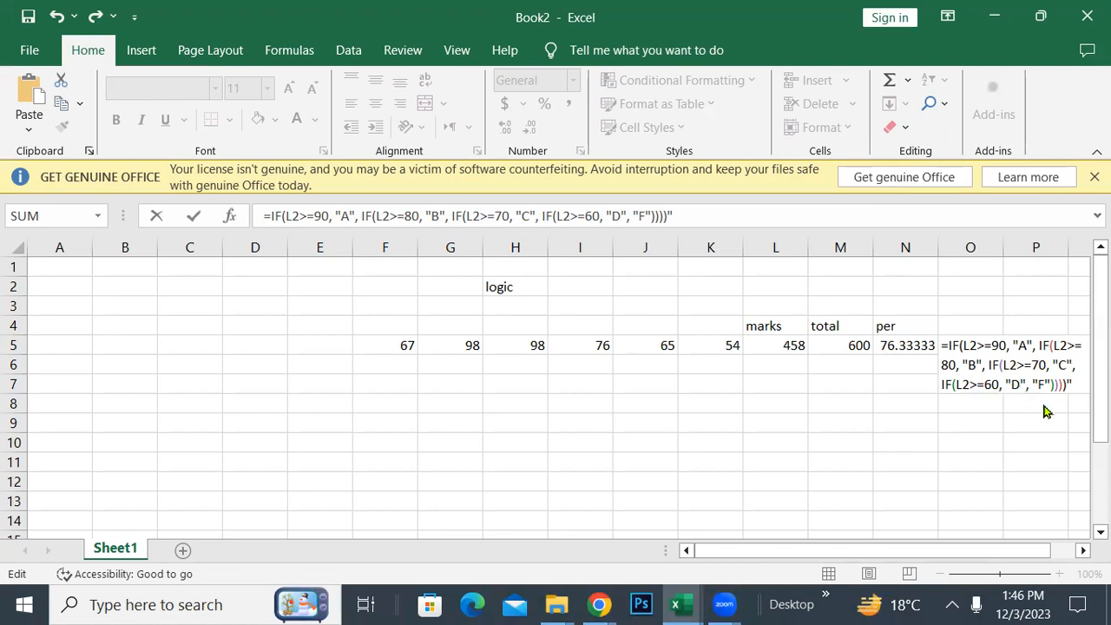
left_click(1068, 386)
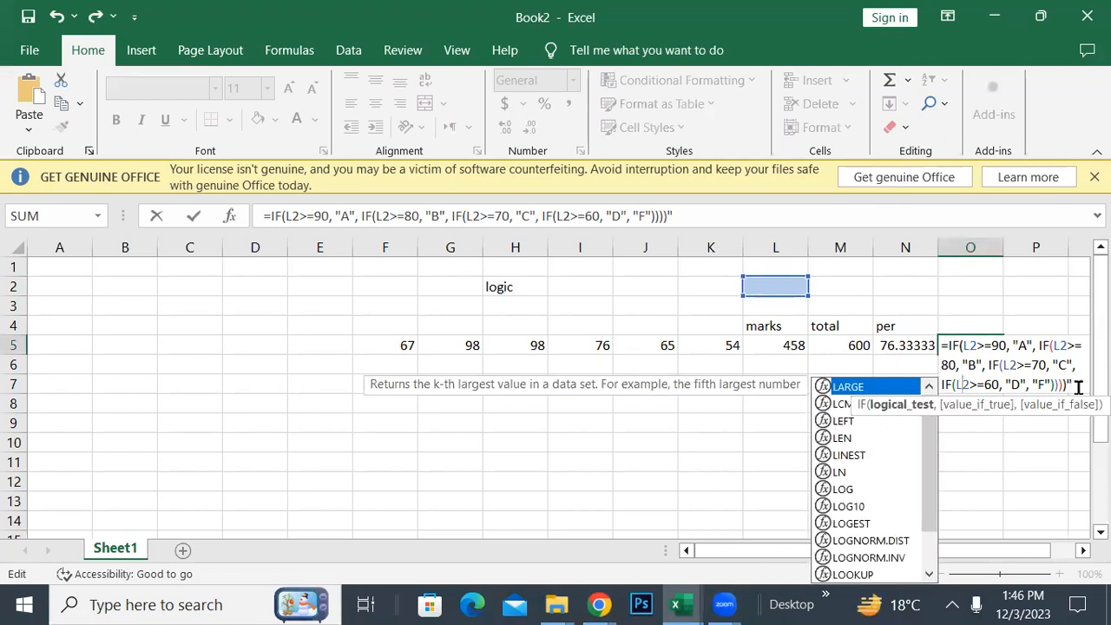
left_click(1078, 387)
key("BackSpace")
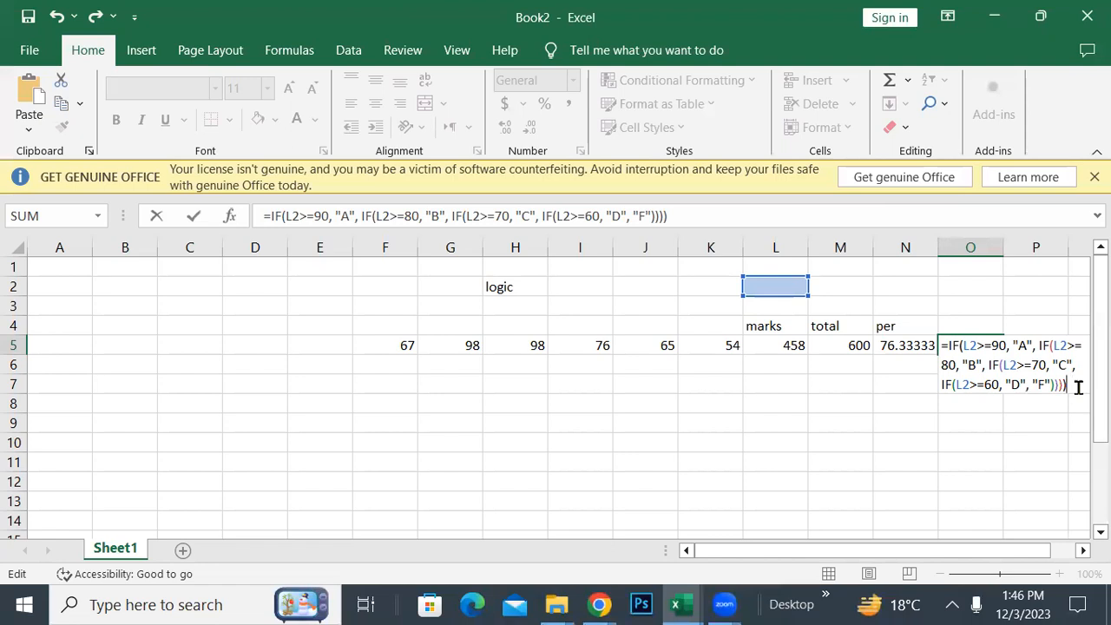
key("Return")
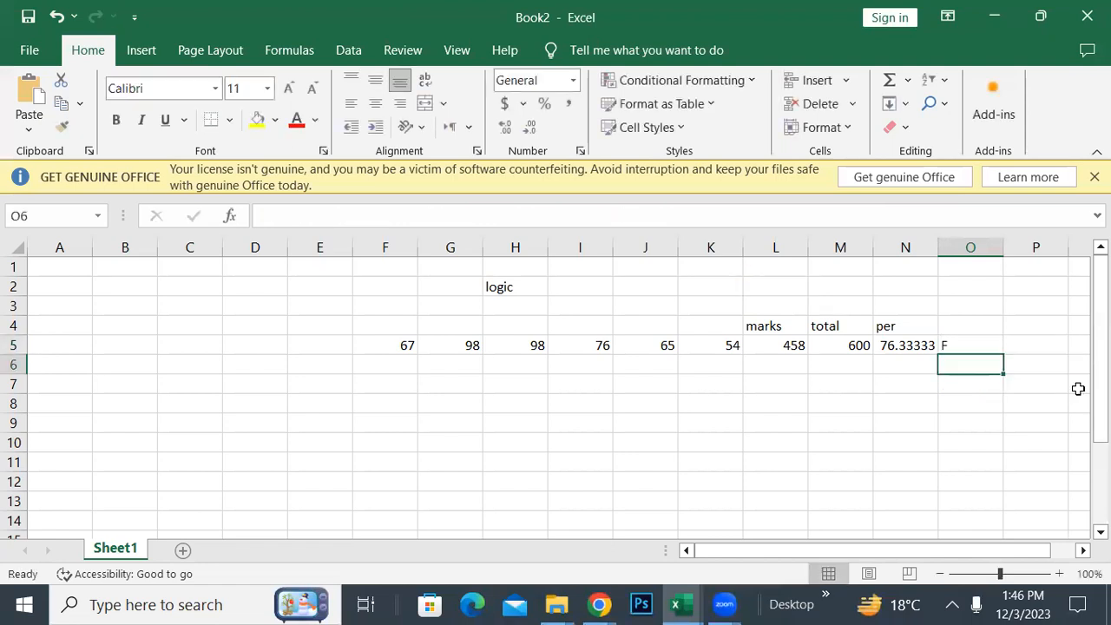
left_click(963, 341)
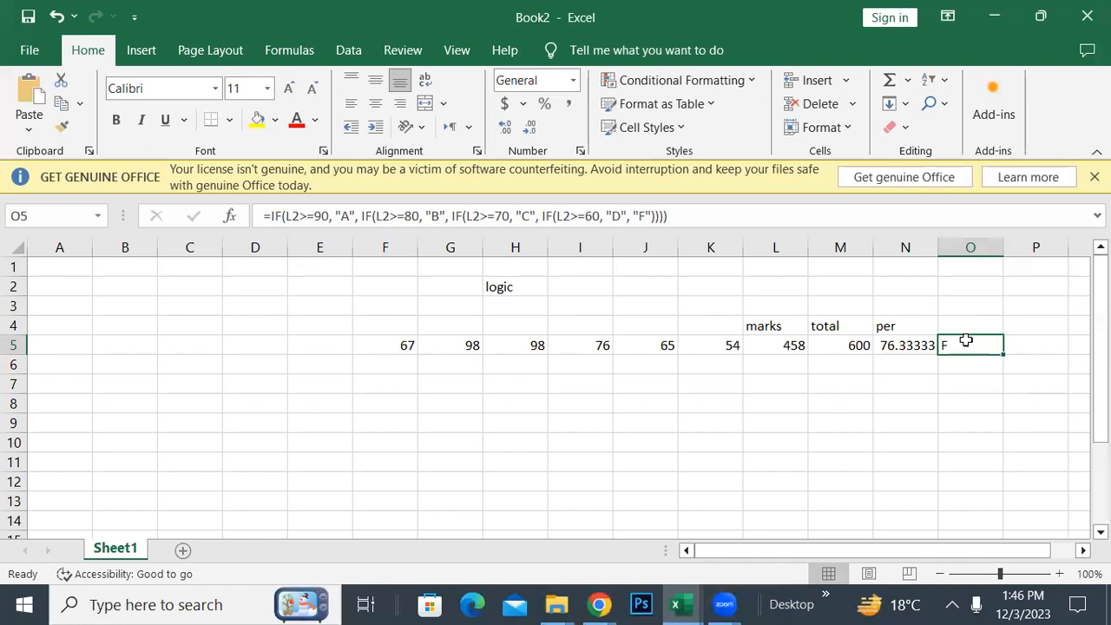
Enter 75 as the percentage in cell N6.
left_click(899, 363)
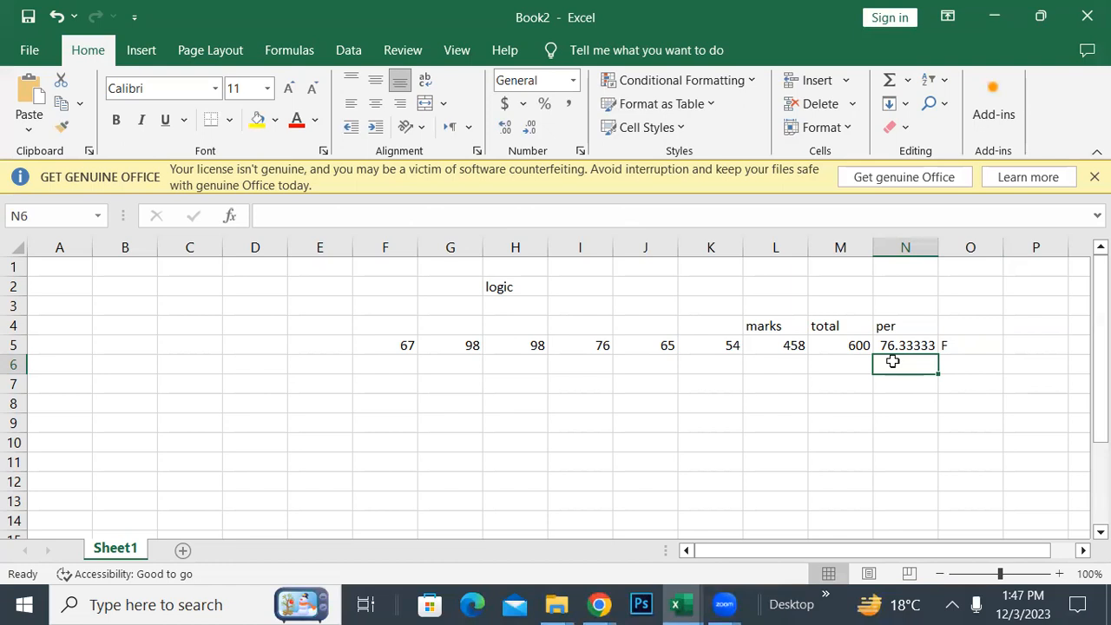
type("756")
key("BackSpace")
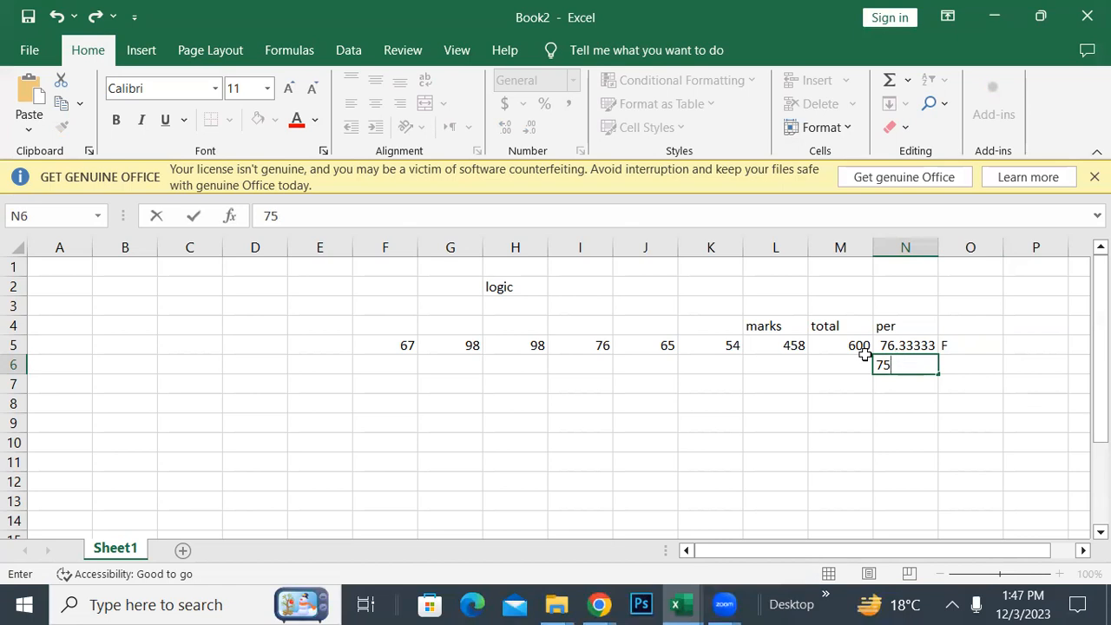
Enter the marks 786, 657, 567, 567 and 567 in L6:L10, and fill the grade formula from O5 down to O10.
left_click(764, 366)
type("786")
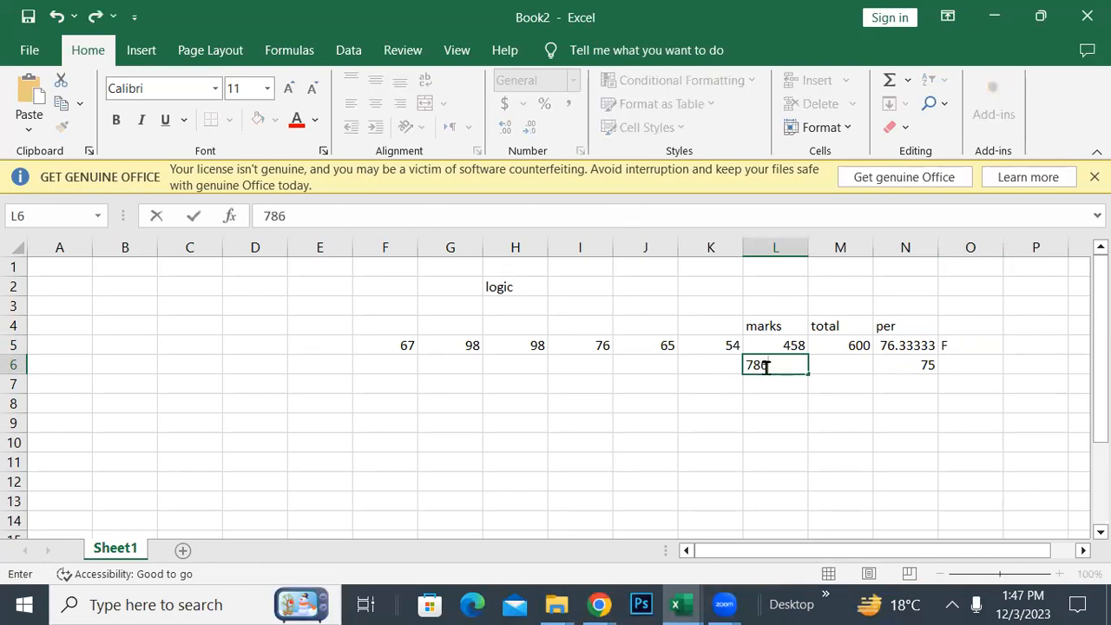
key("Return")
type("657")
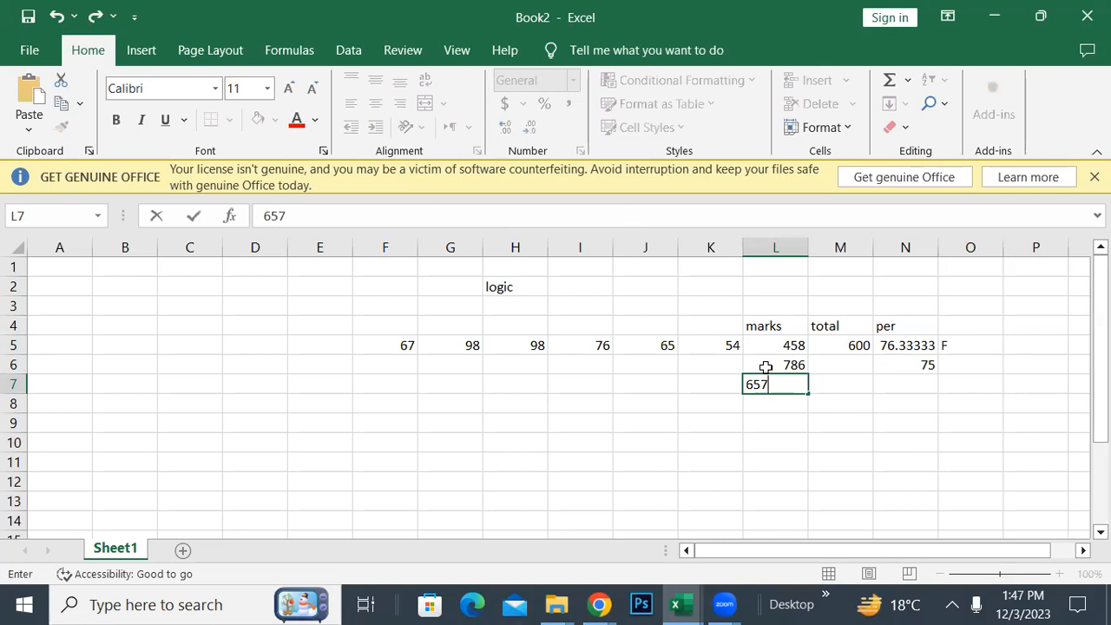
key("Return")
type("567")
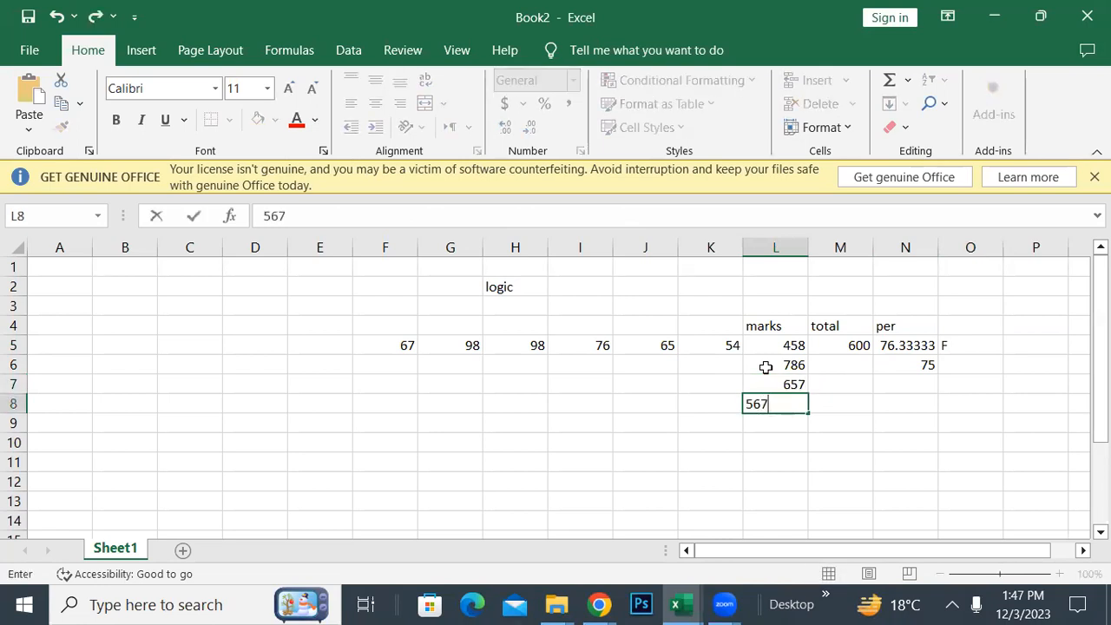
key("Return")
type("567")
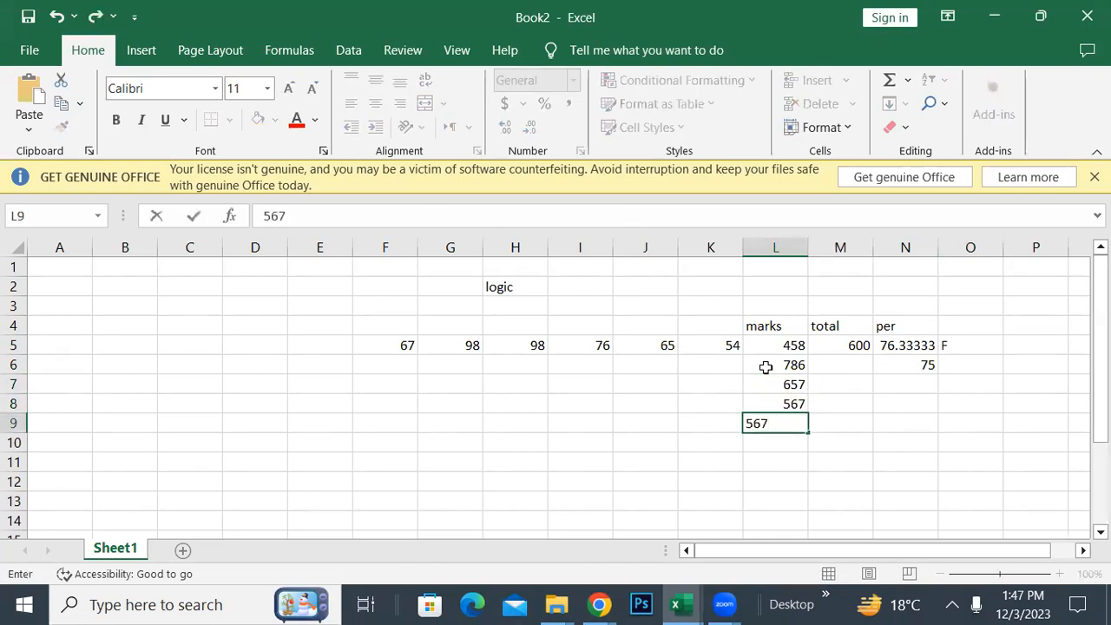
key("Return")
type("567")
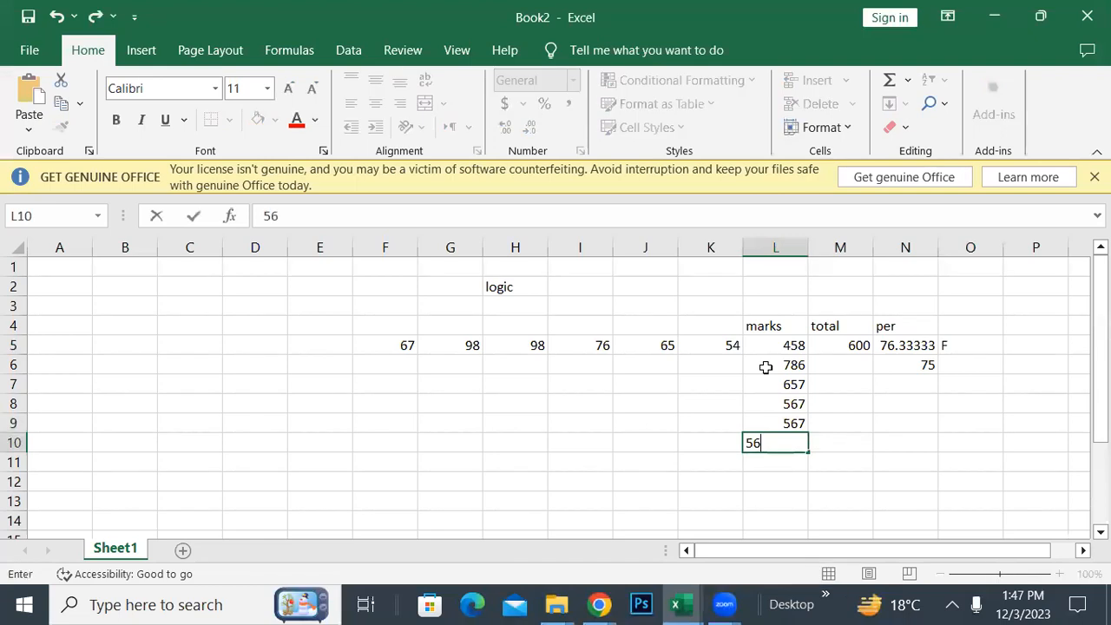
left_click(974, 343)
left_click_drag(998, 355, 994, 451)
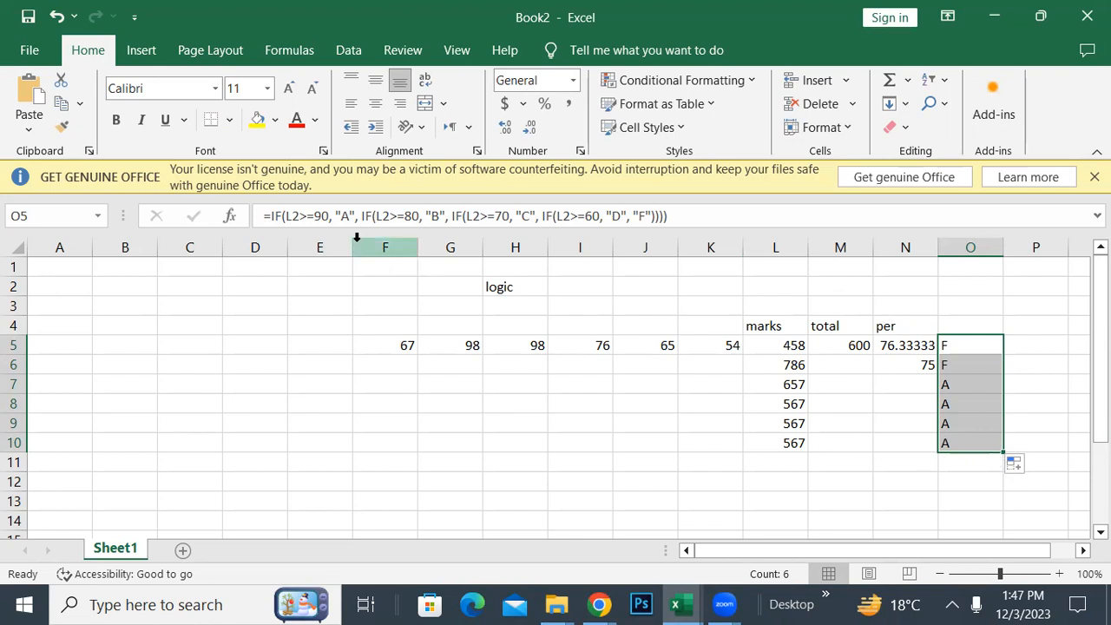
Change all four L2 references in the nested IF grade formula in cell O5 to N2.
left_click(288, 216)
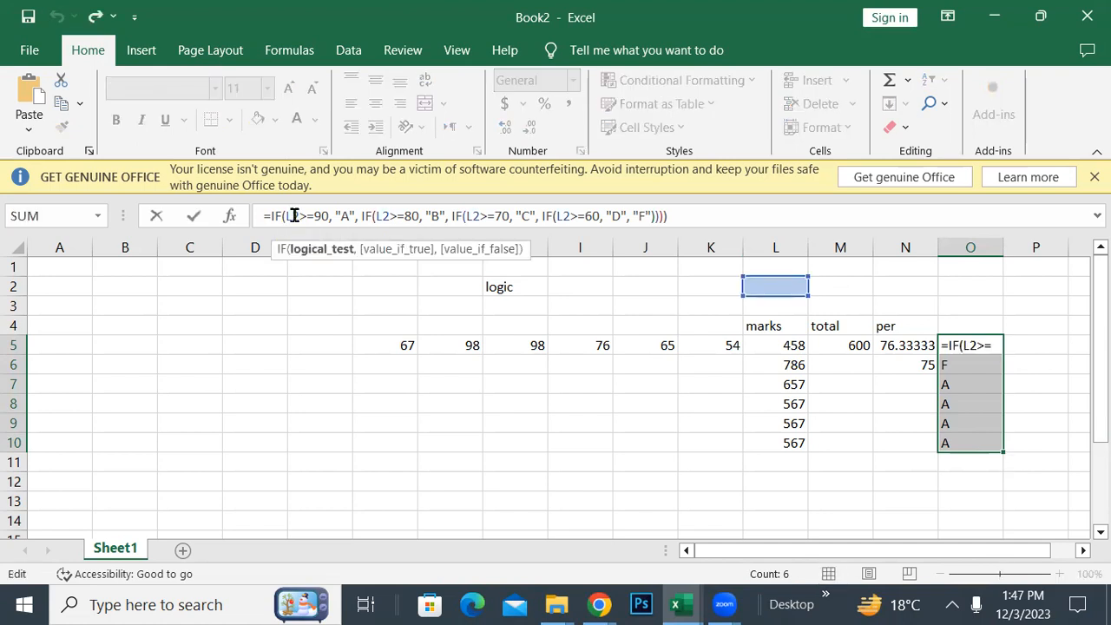
key("BackSpace")
type("N")
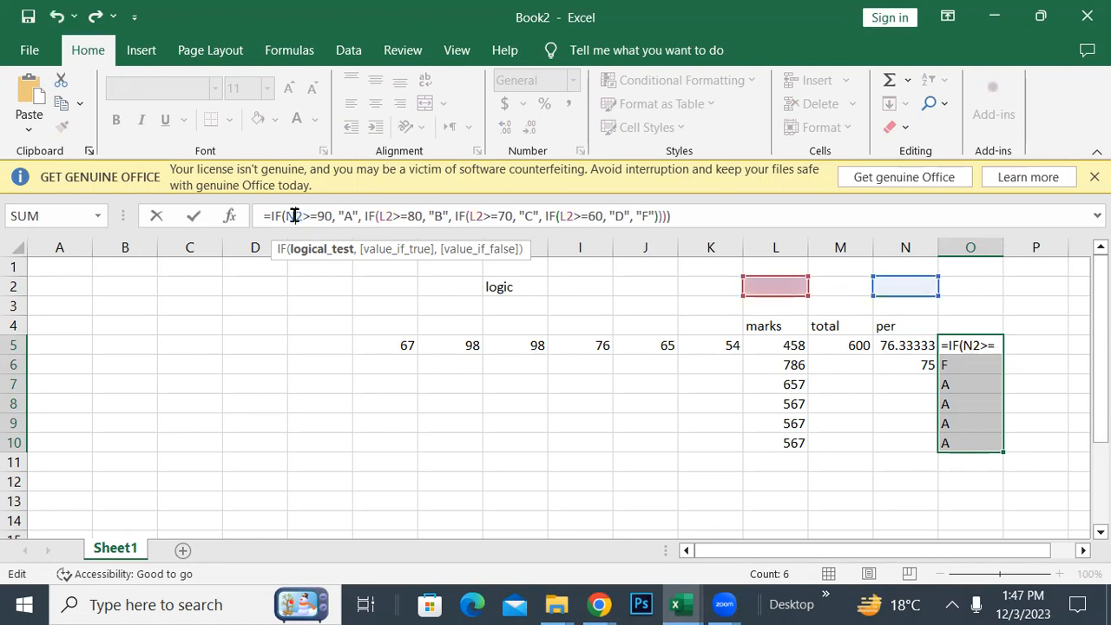
left_click(382, 216)
key("BackSpace")
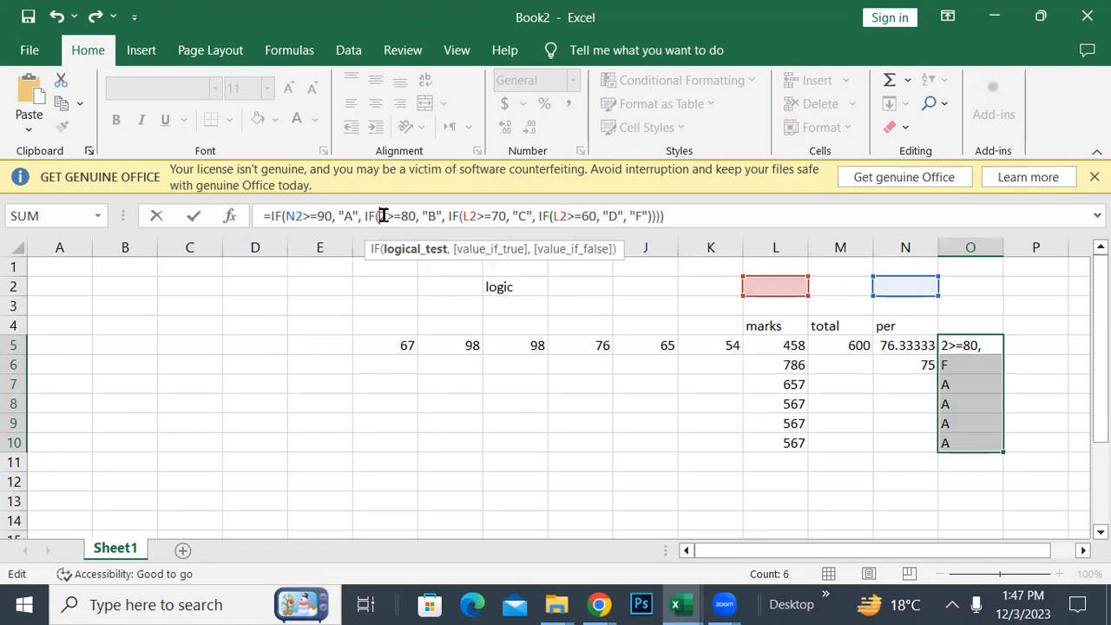
type("N")
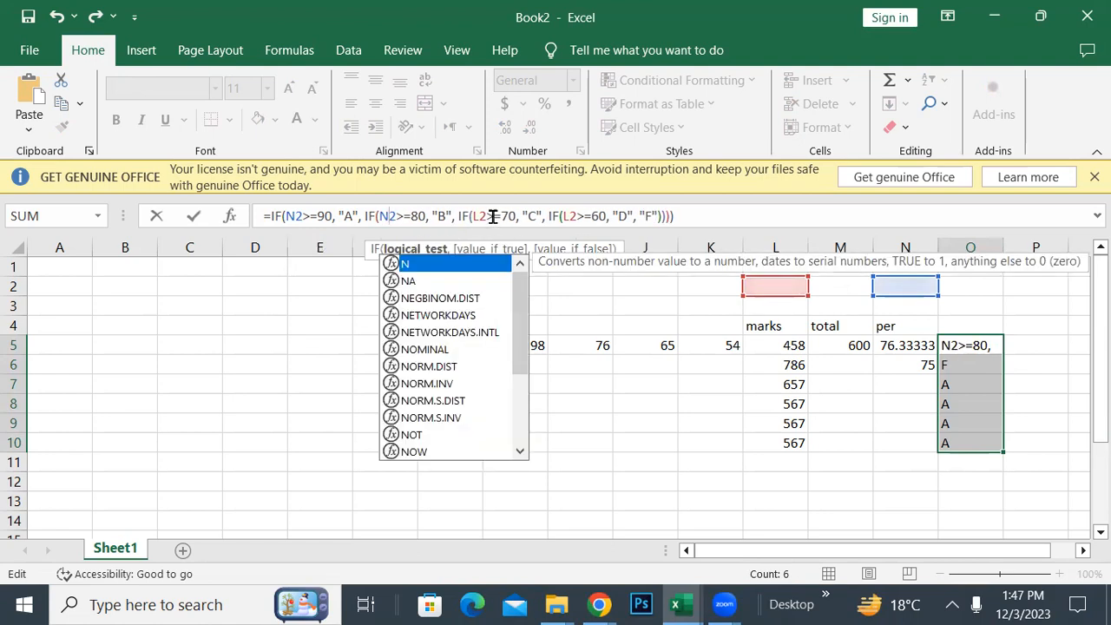
left_click(481, 213)
key("BackSpace")
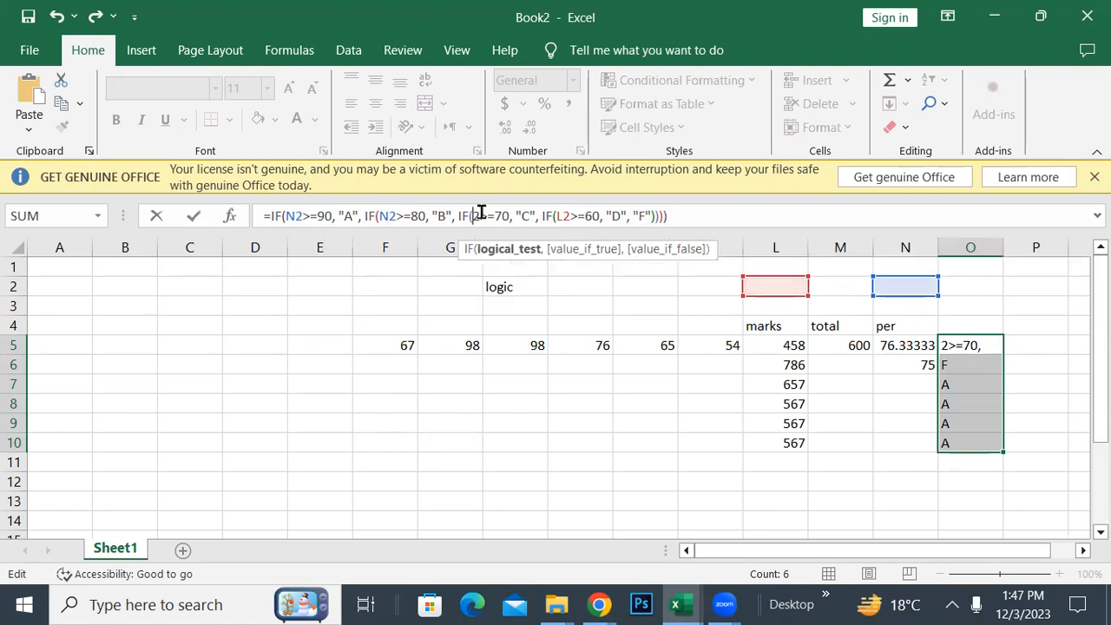
type("N")
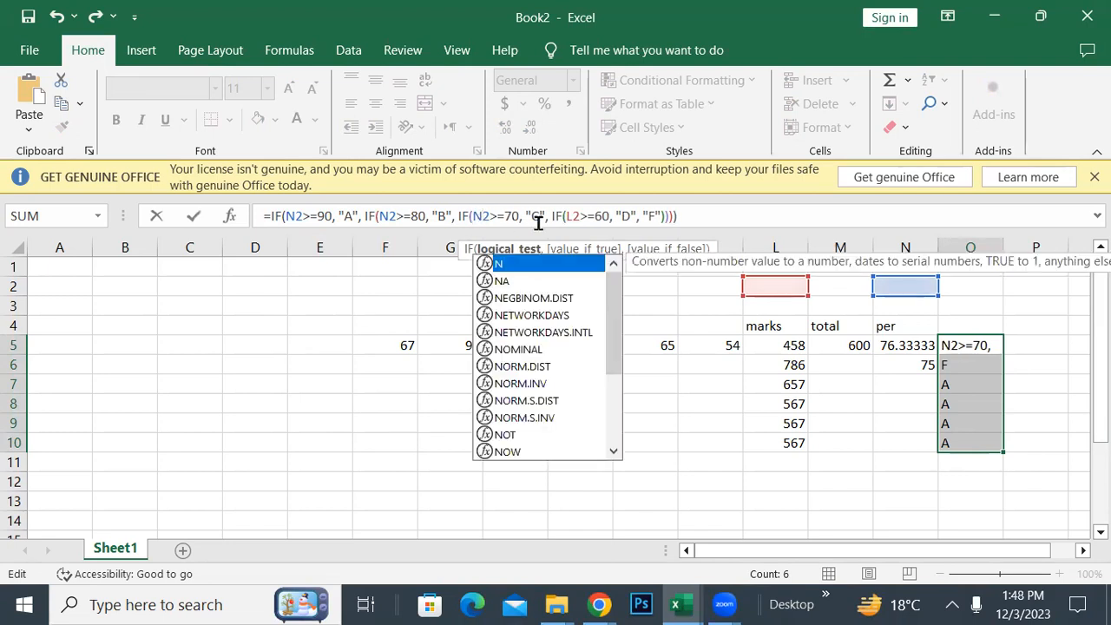
left_click(572, 216)
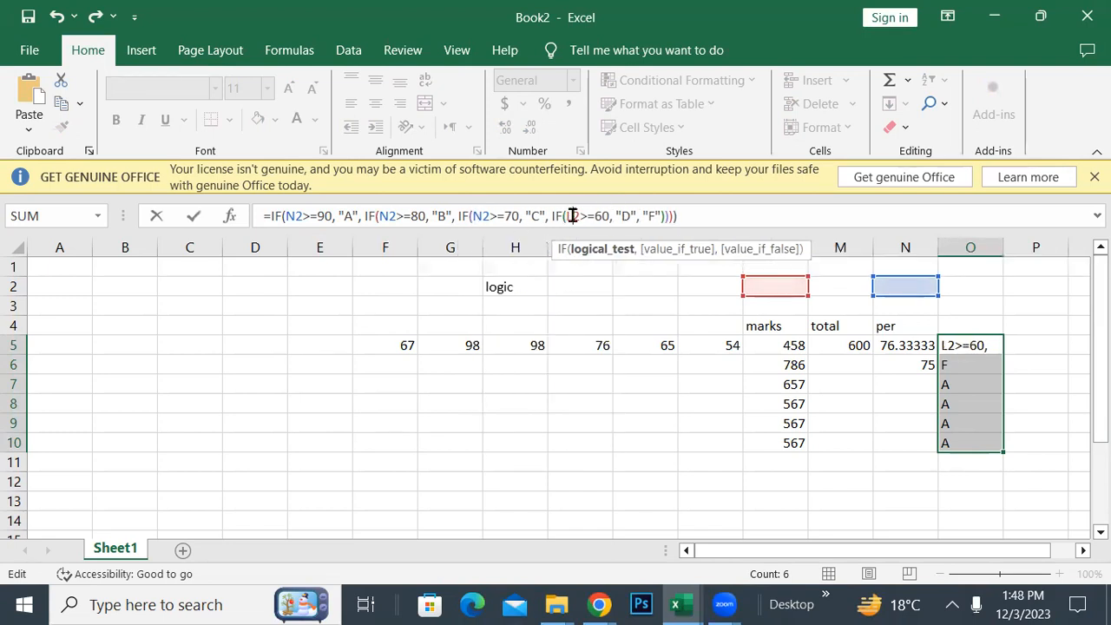
key("BackSpace")
type("N")
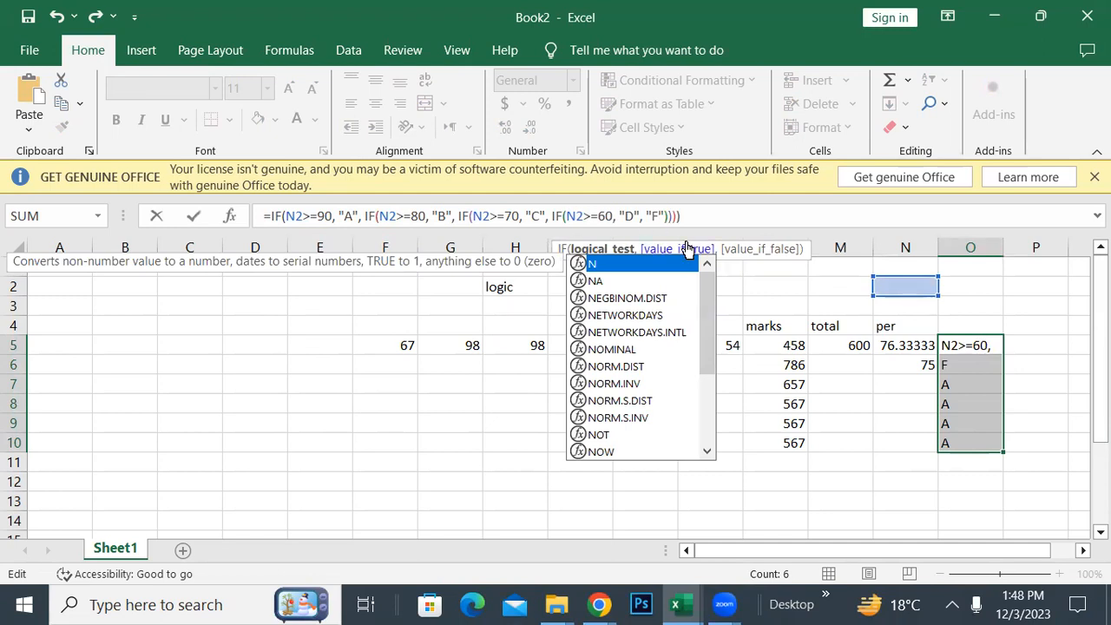
key("Return")
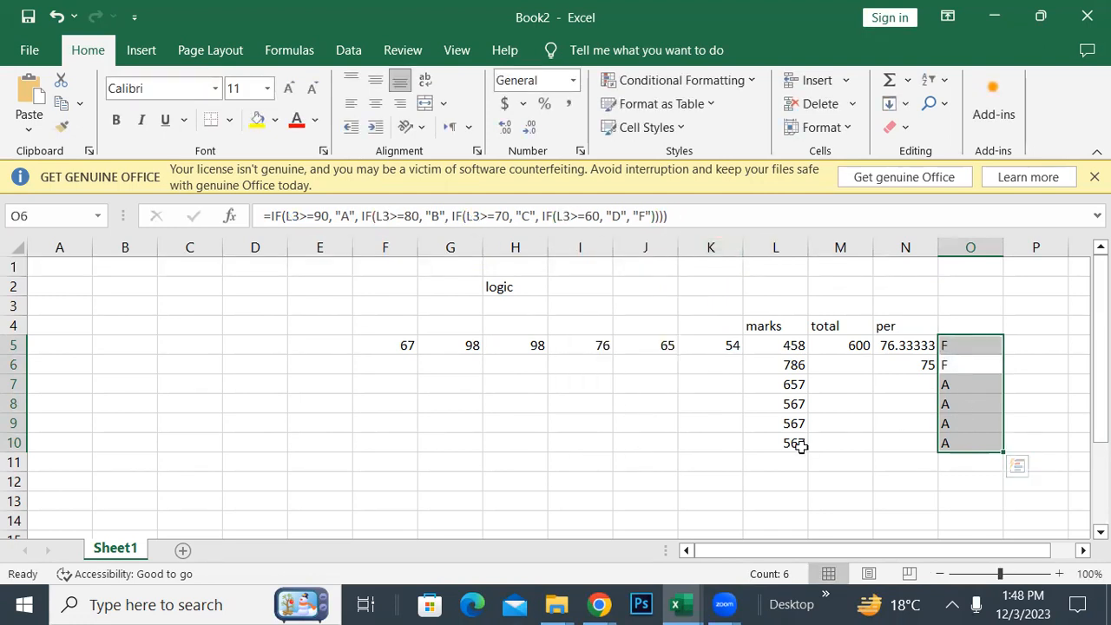
Try to fill the percentage formula from N5 down to N10, and undo the fill.
left_click(909, 349)
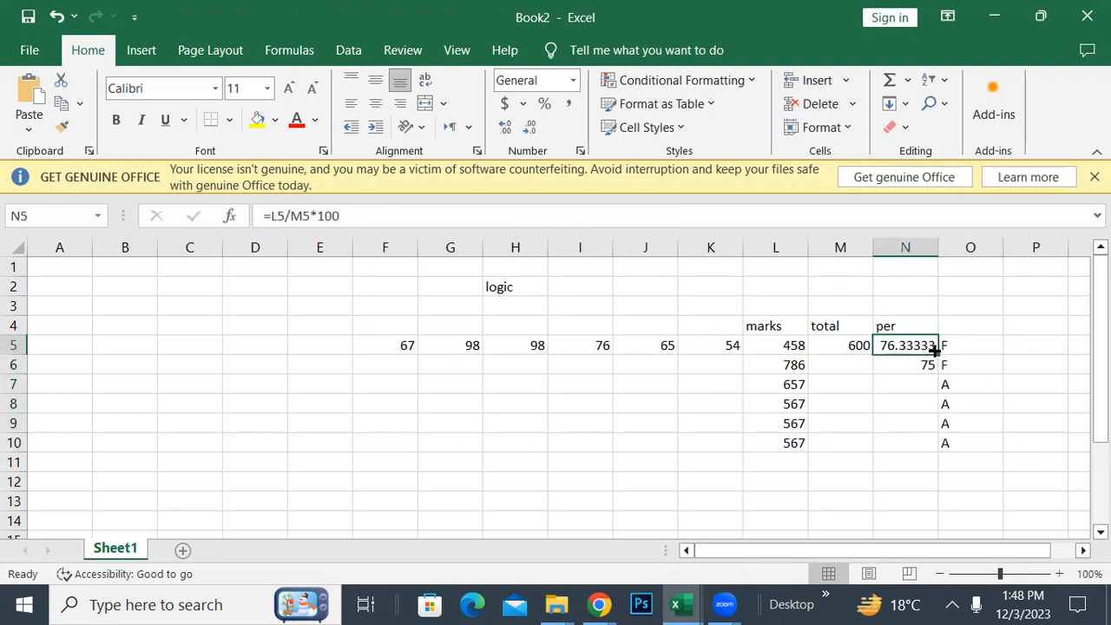
left_click_drag(933, 350, 915, 446)
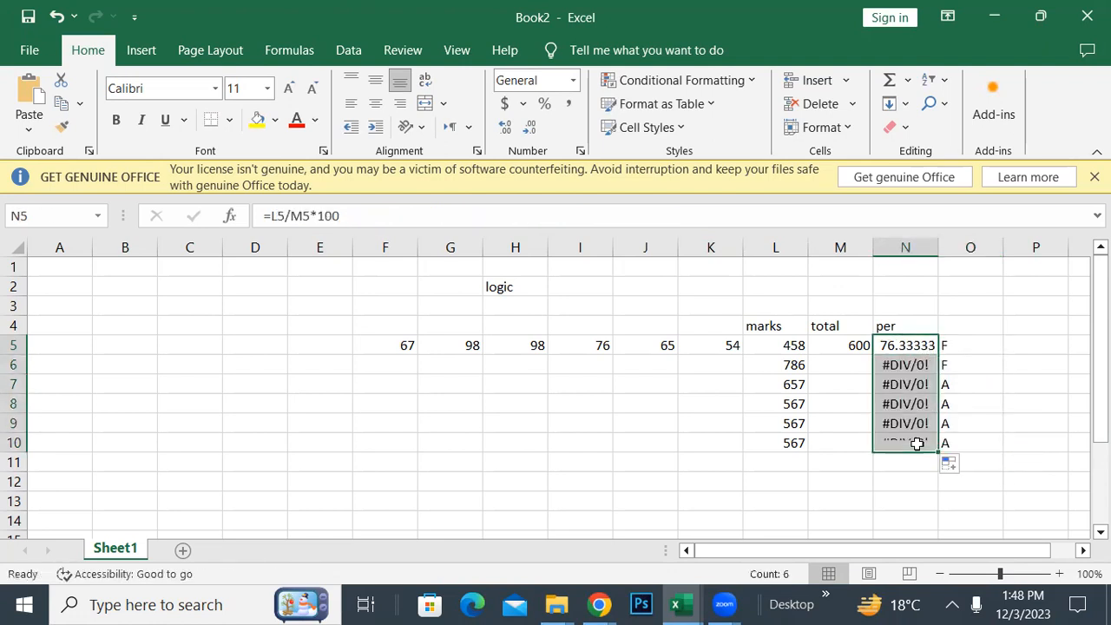
left_click(913, 345)
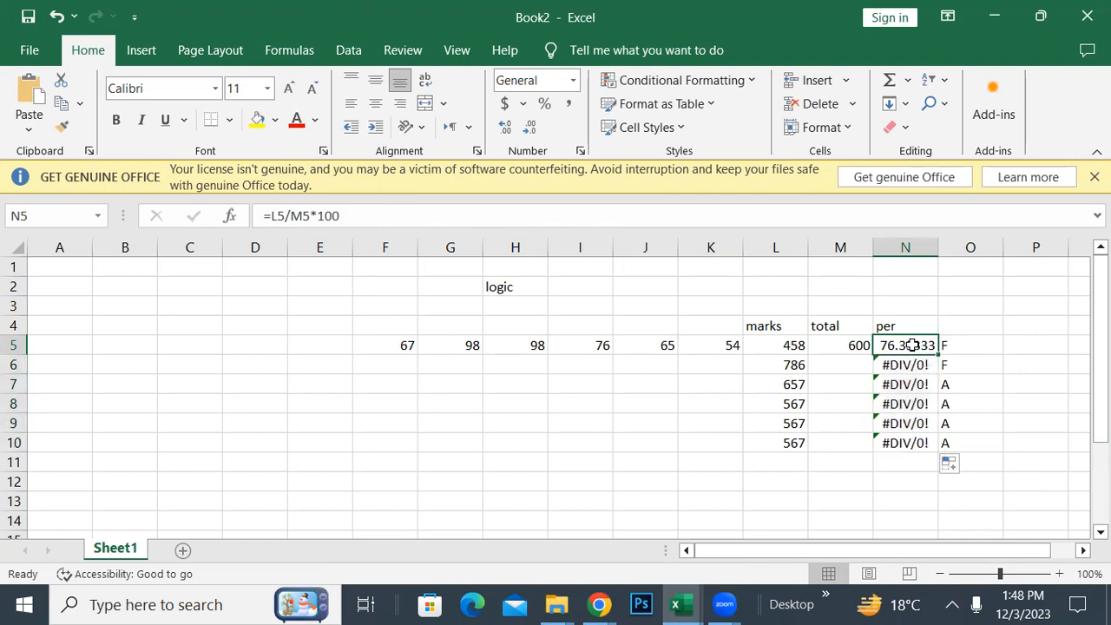
key("ctrl+z")
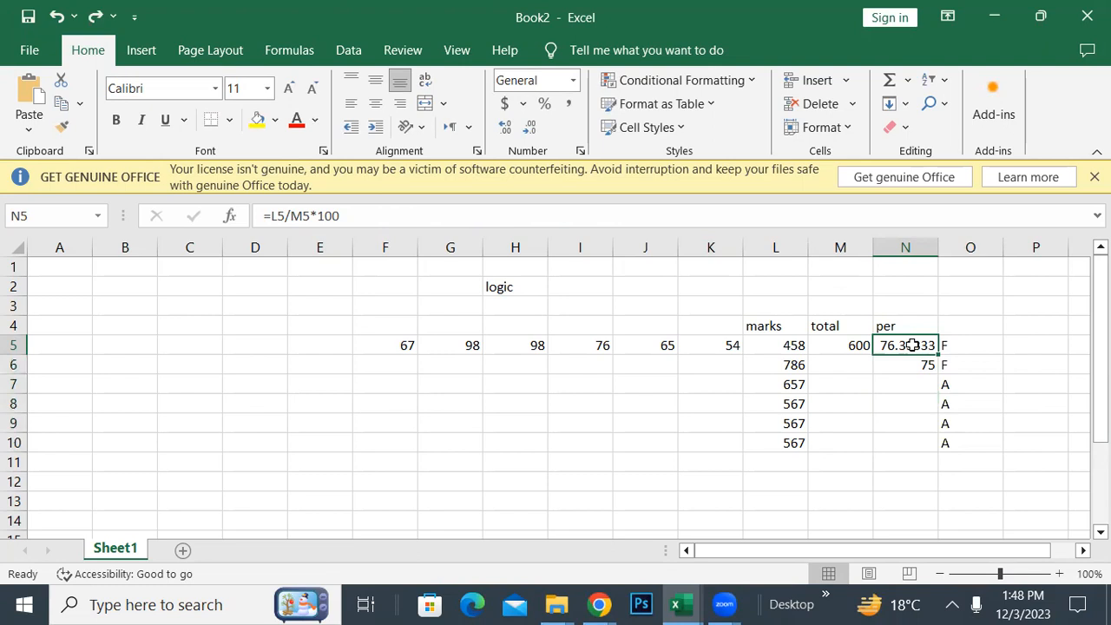
Clear cell N6, retry filling the percentage formula from N5 through N10, and undo that fill.
left_click(908, 361)
key("BackSpace")
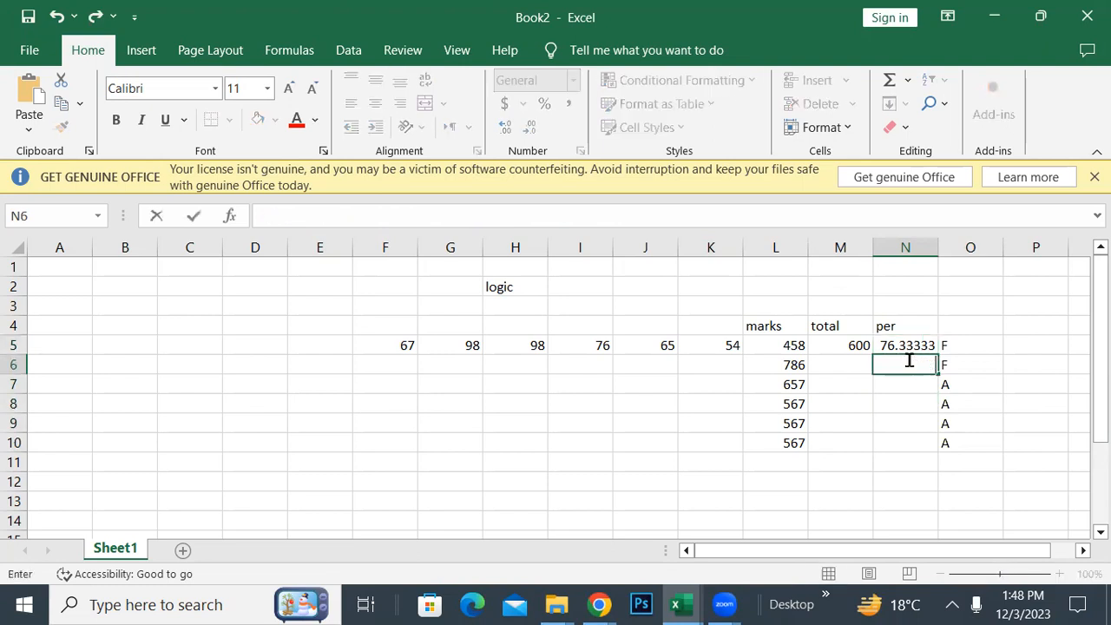
left_click(905, 345)
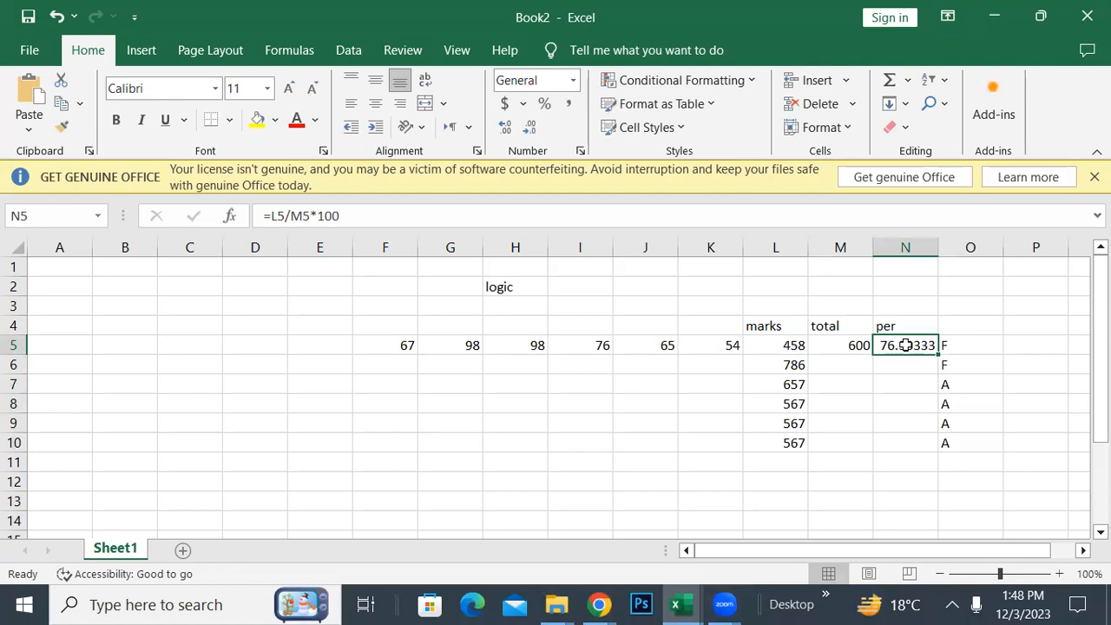
left_click_drag(935, 351, 920, 442)
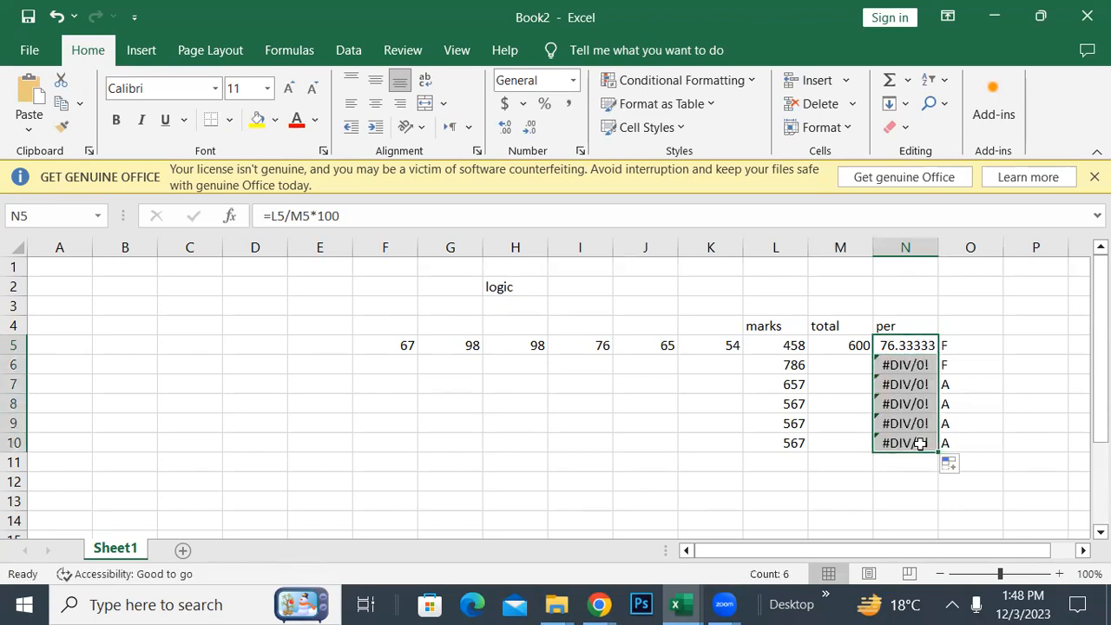
key("ctrl+z")
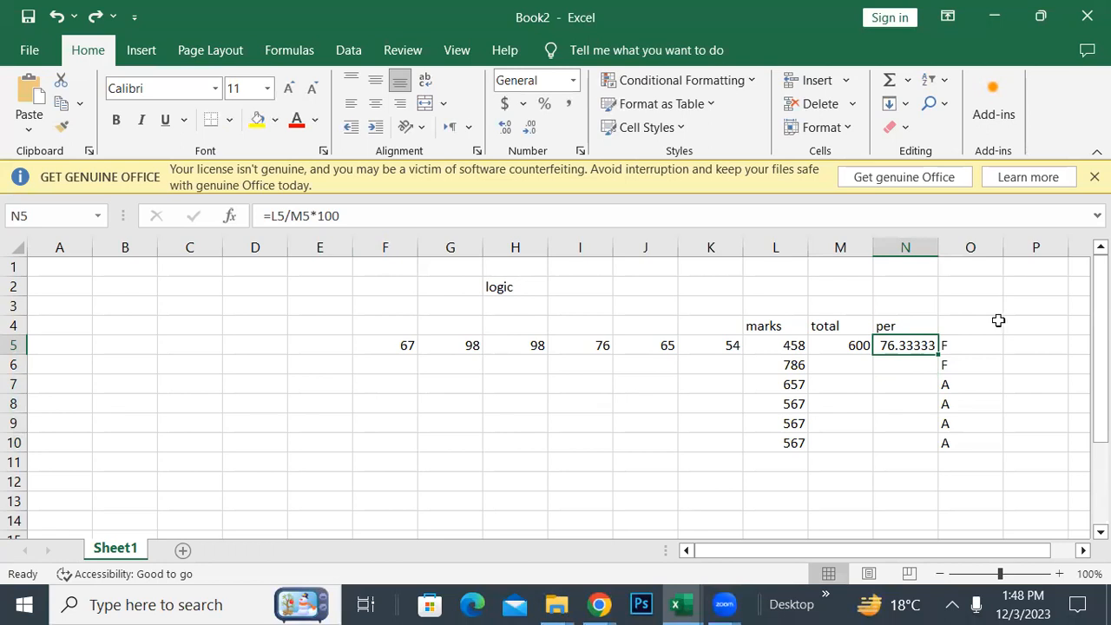
Add the heading GRADE in cell O4 above the letter grades.
left_click(967, 320)
type("GRADE")
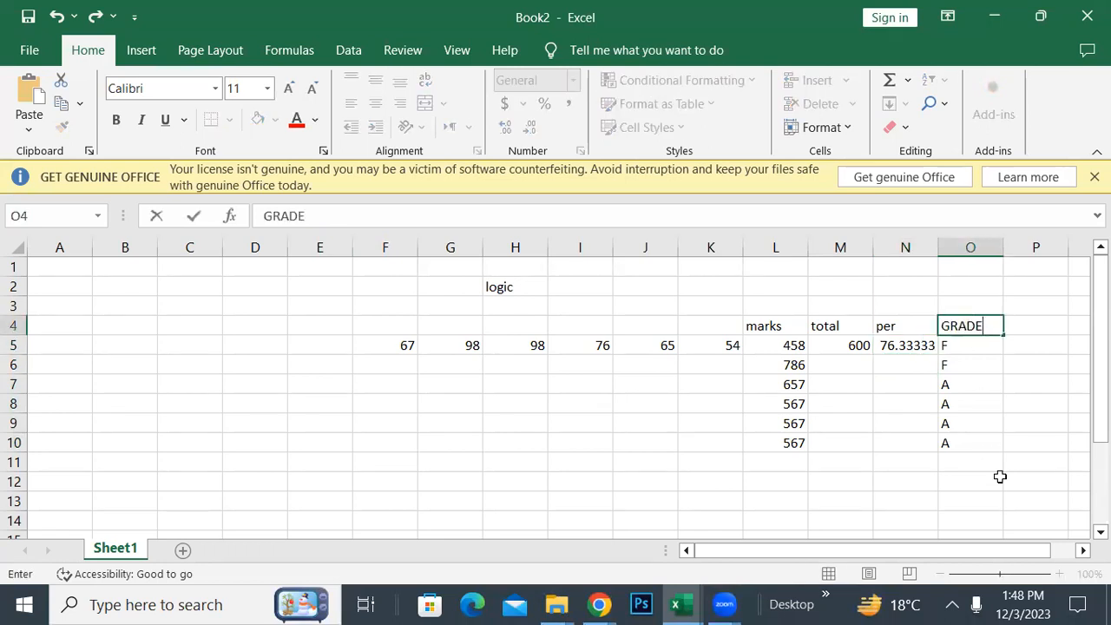